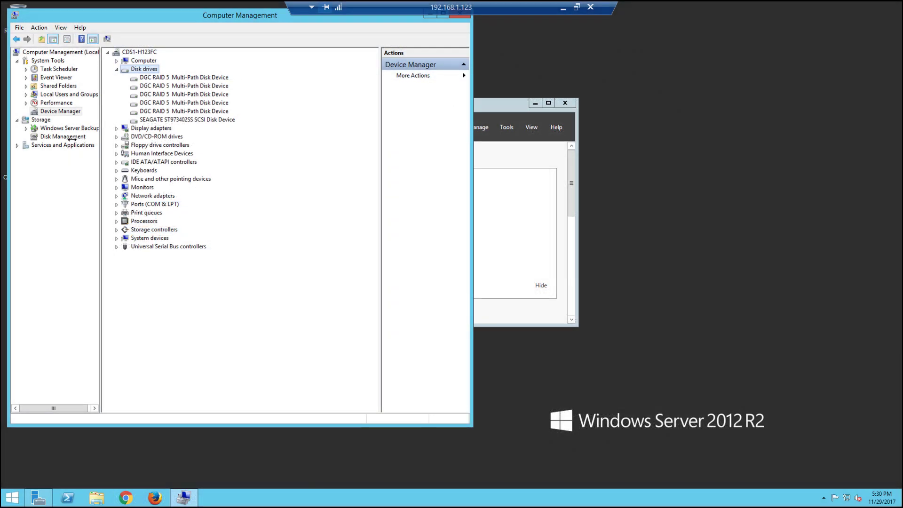
In Disk Management, review the cluster disks and check Disk 2's device properties
left_click(71, 137)
left_click_drag(376, 272, 376, 324)
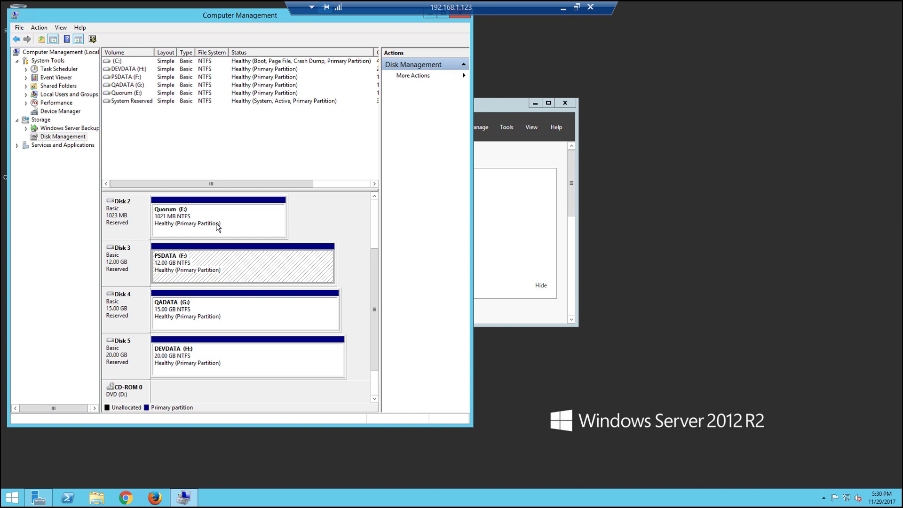
scroll(159, 221, "up", 2)
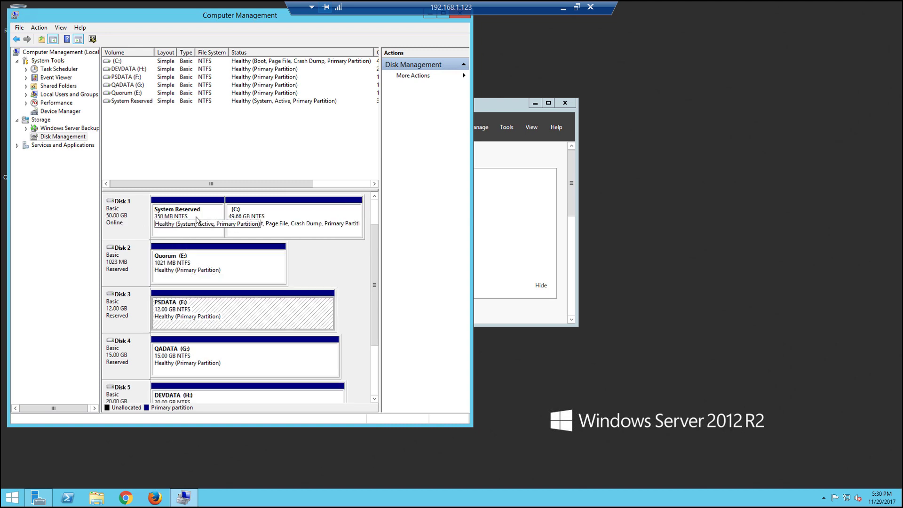
right_click(134, 268)
left_click(144, 347)
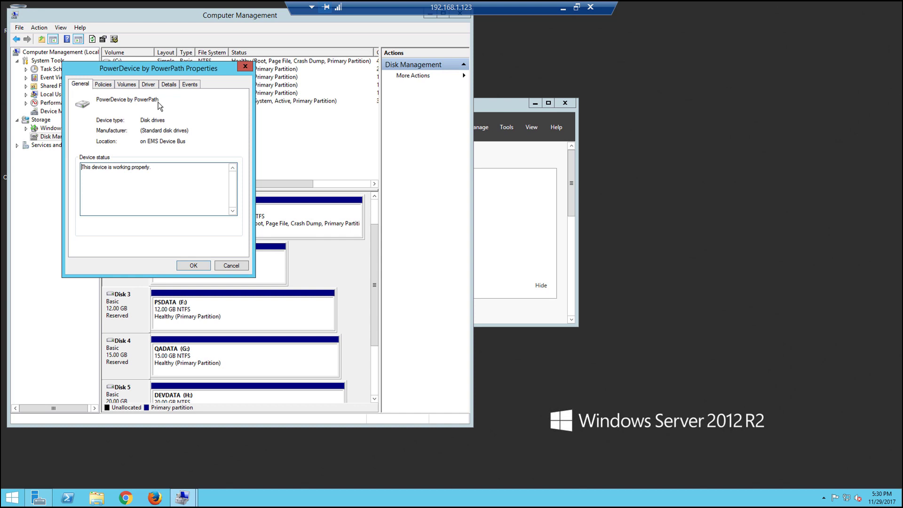
left_click(232, 265)
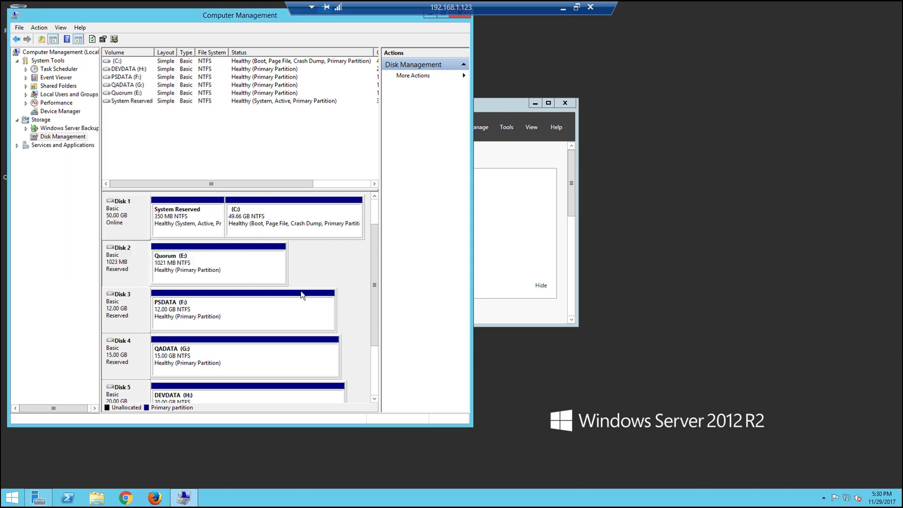
Open the PSDATA (F:) volume and browse into Shares\PSDATA to find iobw.tst
scroll(349, 306, "down", 1)
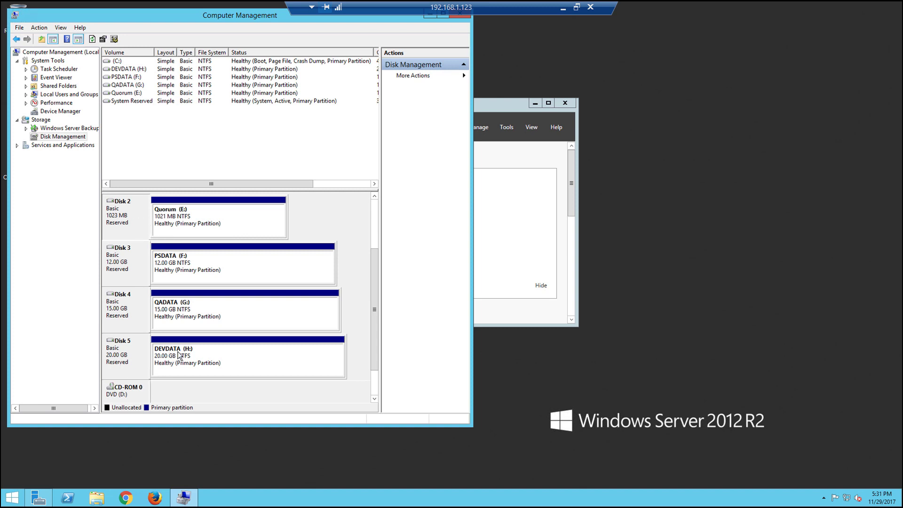
right_click(256, 263)
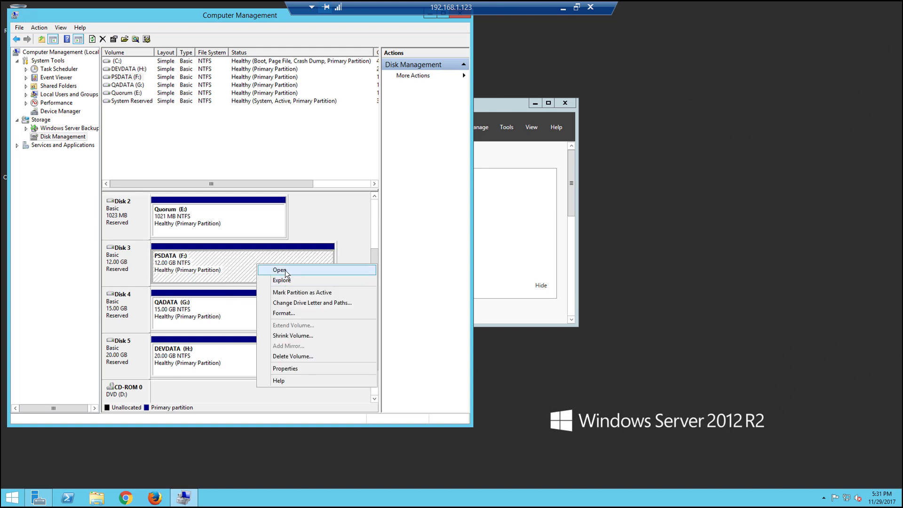
left_click(284, 270)
double_click(320, 150)
double_click(332, 153)
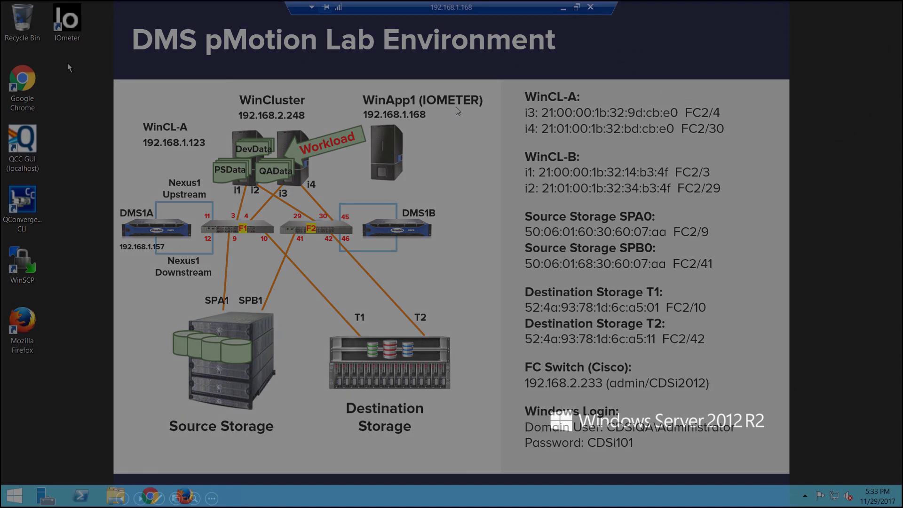
Launch Iometer, load App_Workload.icf, and review the Z: PSDATA target and access specifications
double_click(71, 27)
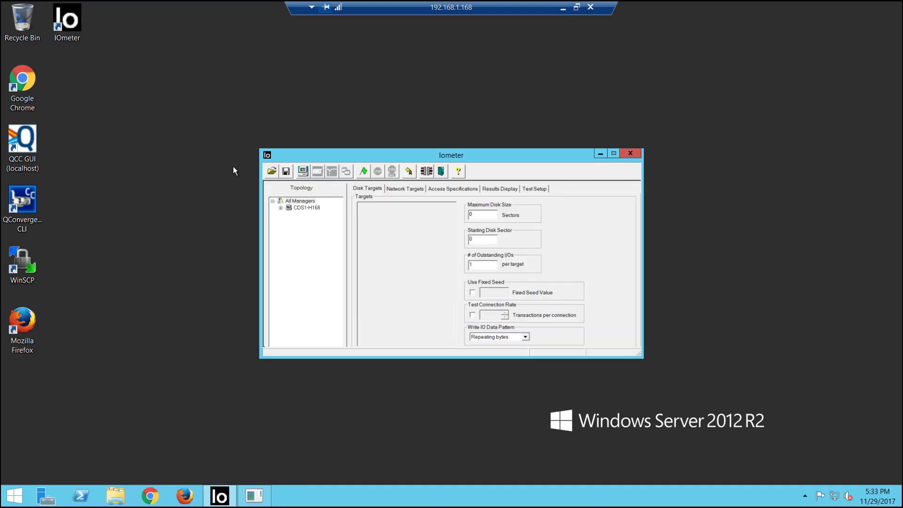
left_click(271, 171)
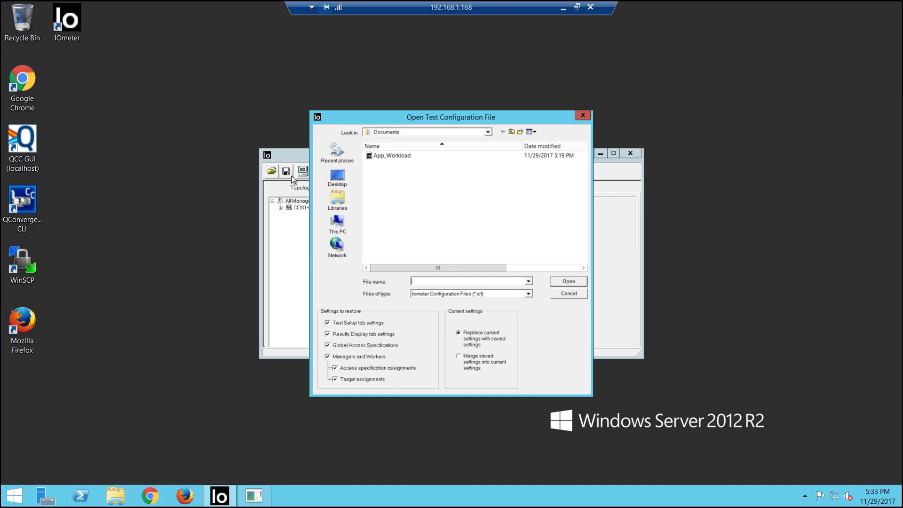
double_click(392, 155)
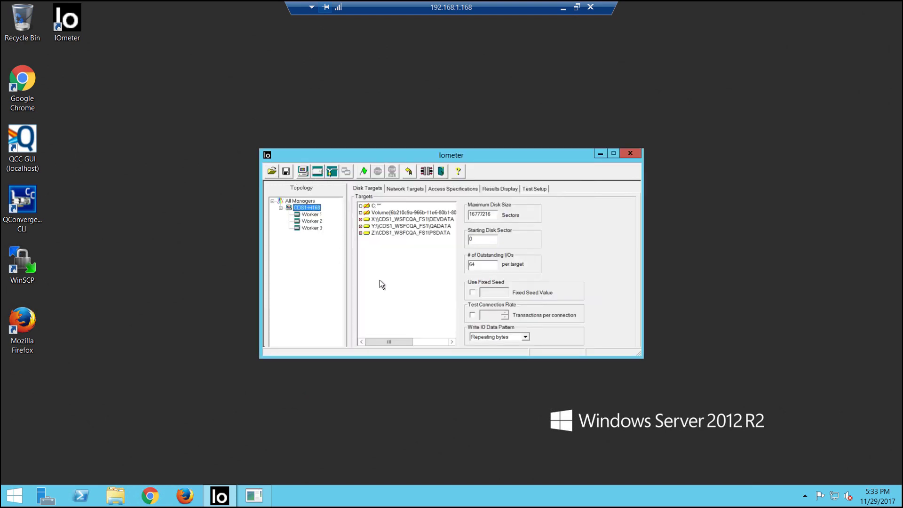
left_click(399, 232)
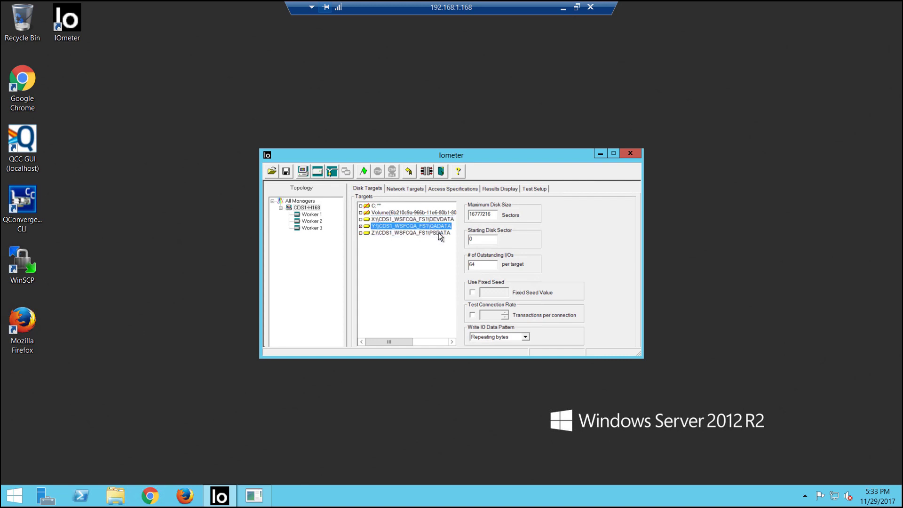
left_click(471, 191)
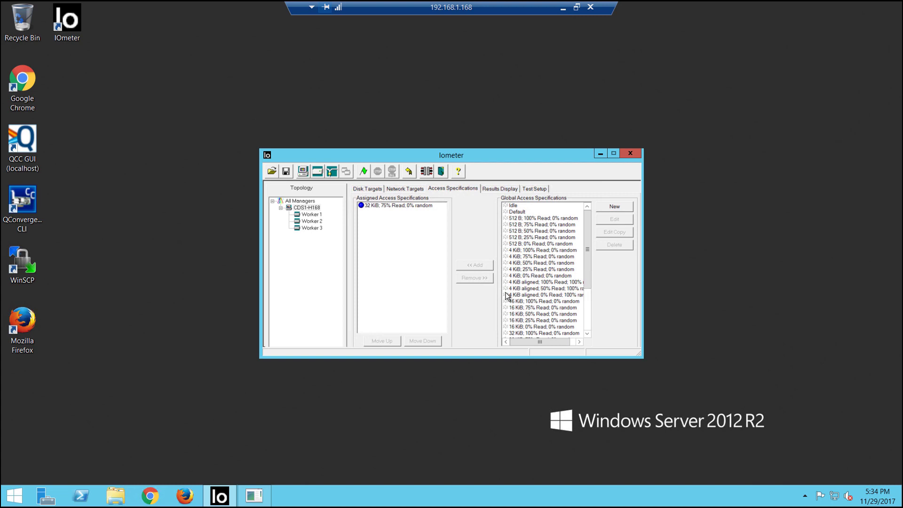
Start the App_Workload tests, accept the results file, and view the Results Display
left_click(363, 171)
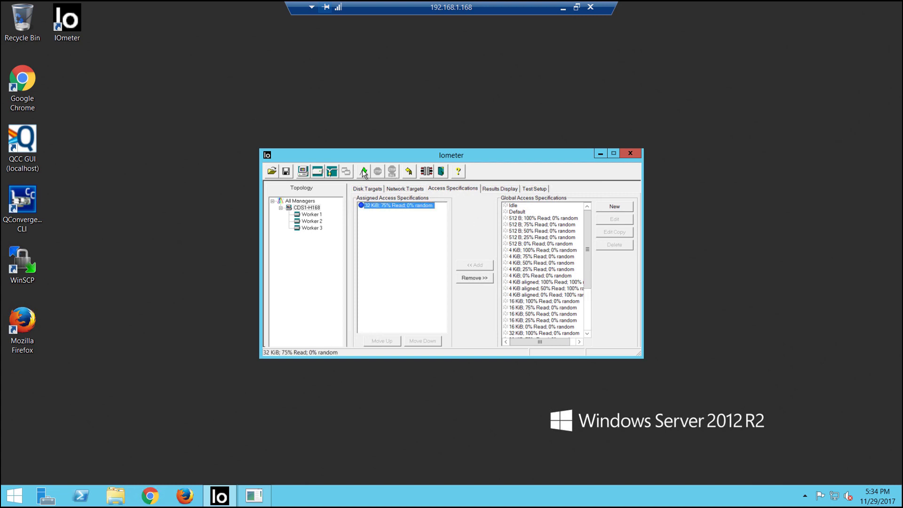
left_click(646, 339)
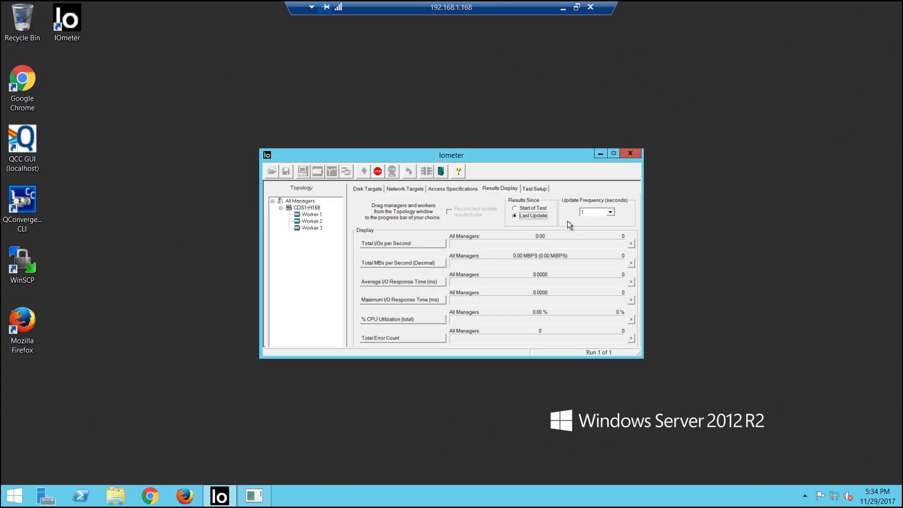
left_click(496, 187)
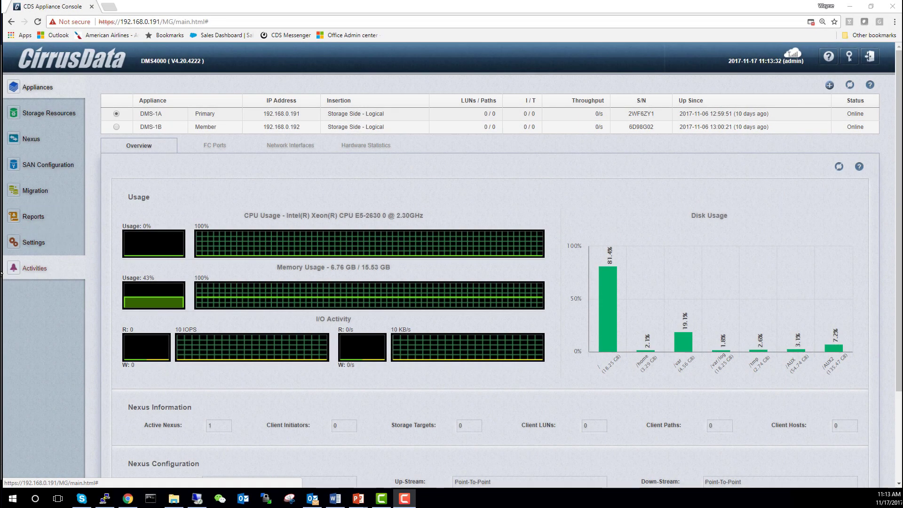
left_click(41, 139)
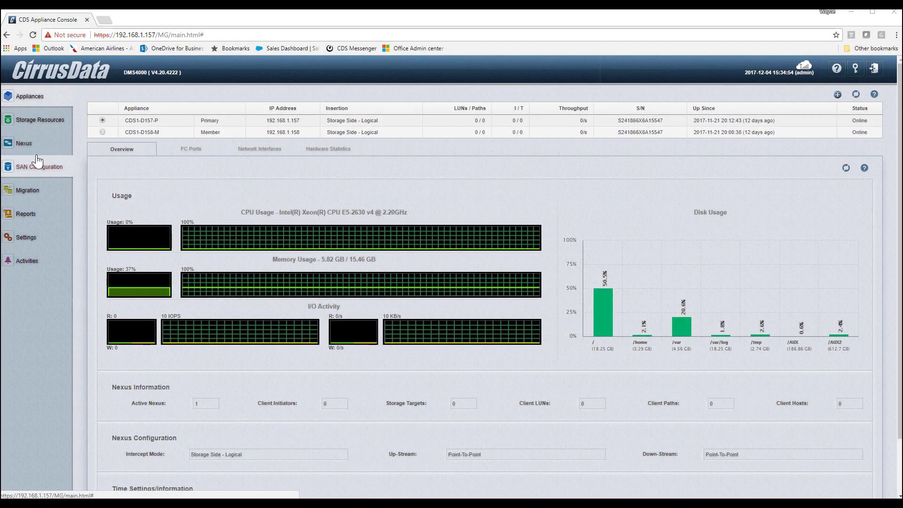
Start the CDS1-D157-P-Nexus1 insertion wizard, paste both storage target WWPNs, and enter the switch password
left_click(34, 152)
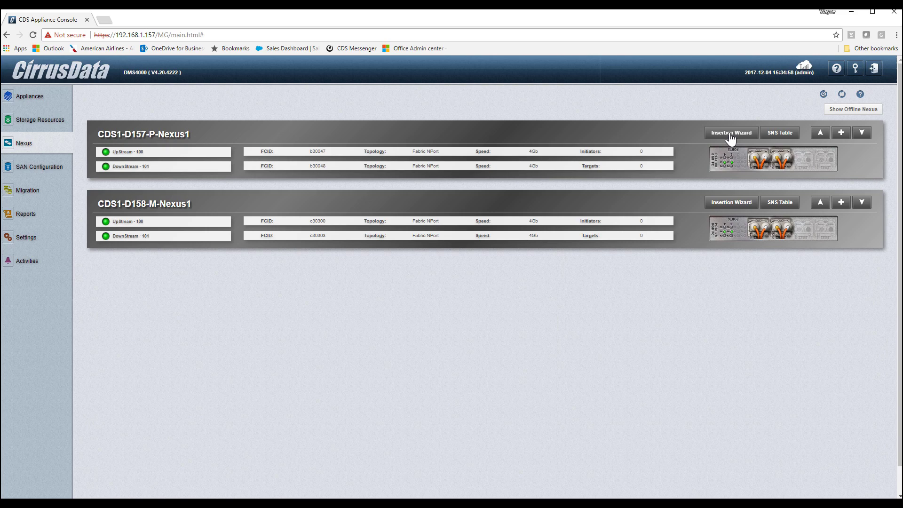
left_click(730, 137)
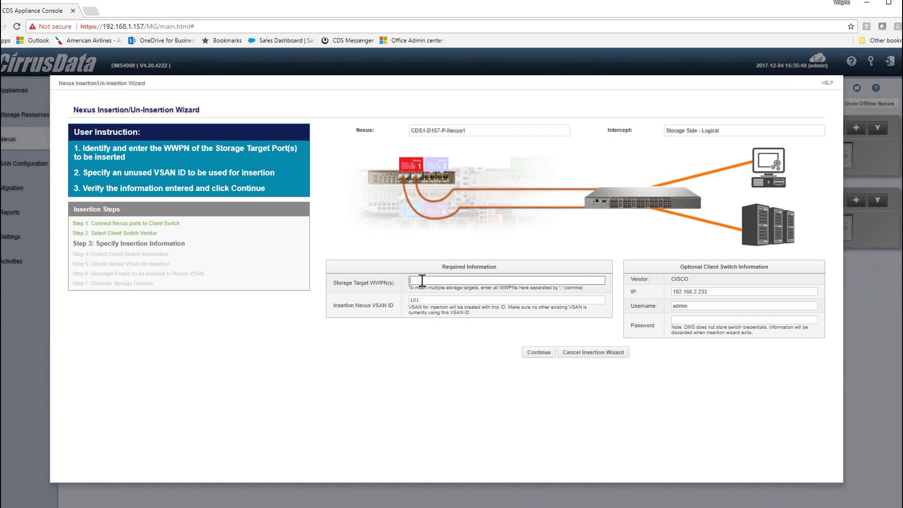
type("50:06:01:60:30:60:07:aa,")
type("52:4a:93:78:1d:6c:a5:01")
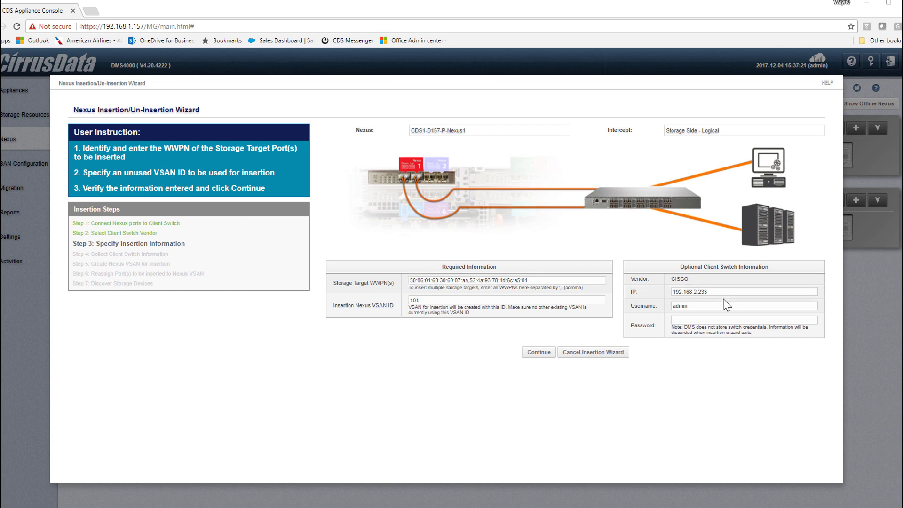
left_click(431, 298)
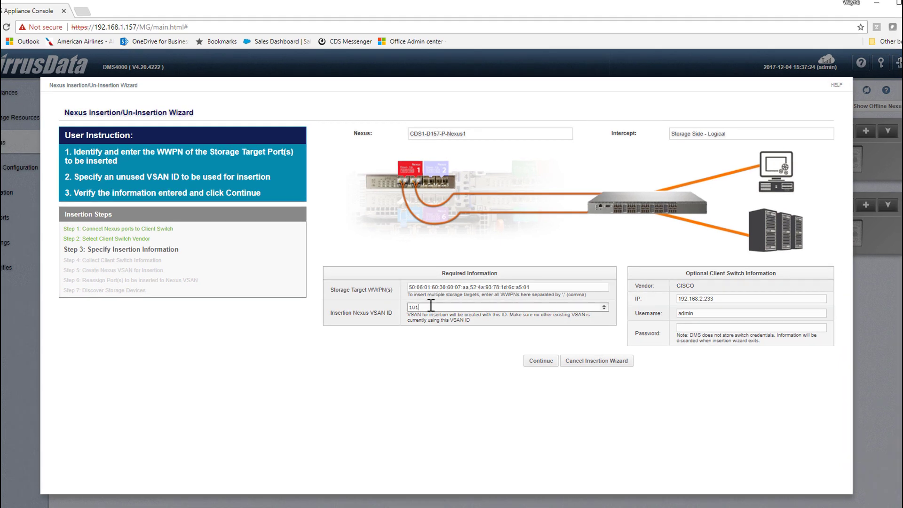
left_click(691, 327)
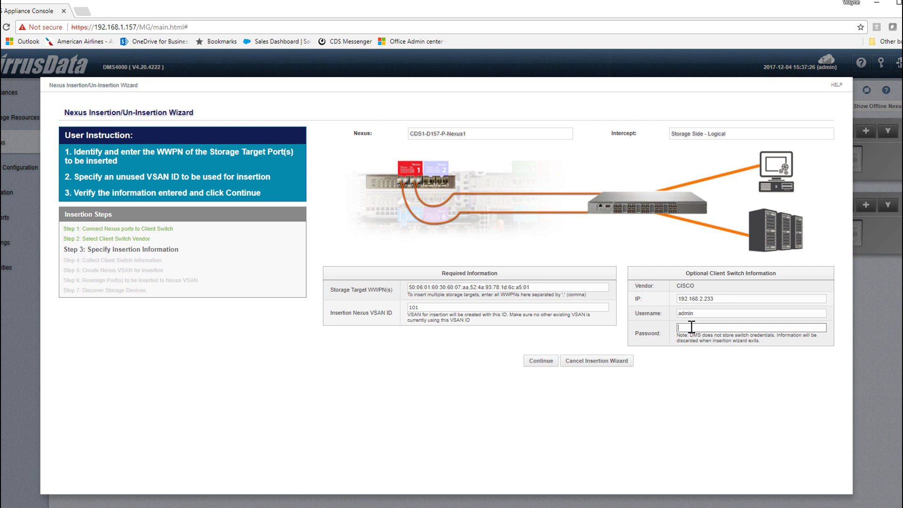
type("***")
type("**")
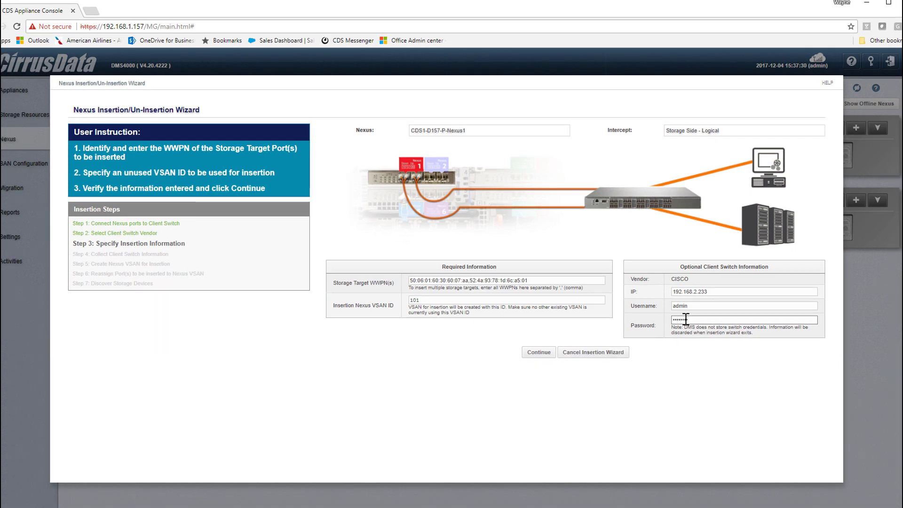
Authenticate to the switch, collect port information, and run the TABLE 1 commands creating VSAN 101
left_click(539, 352)
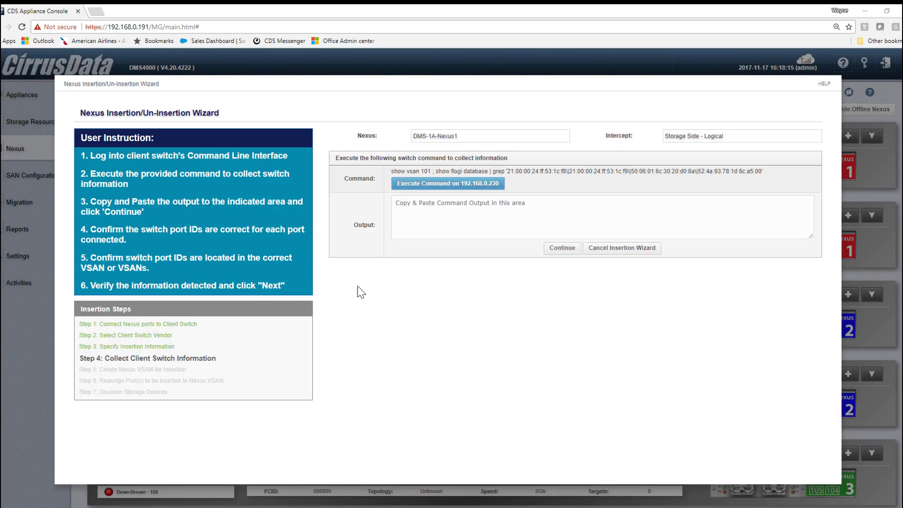
left_click(436, 185)
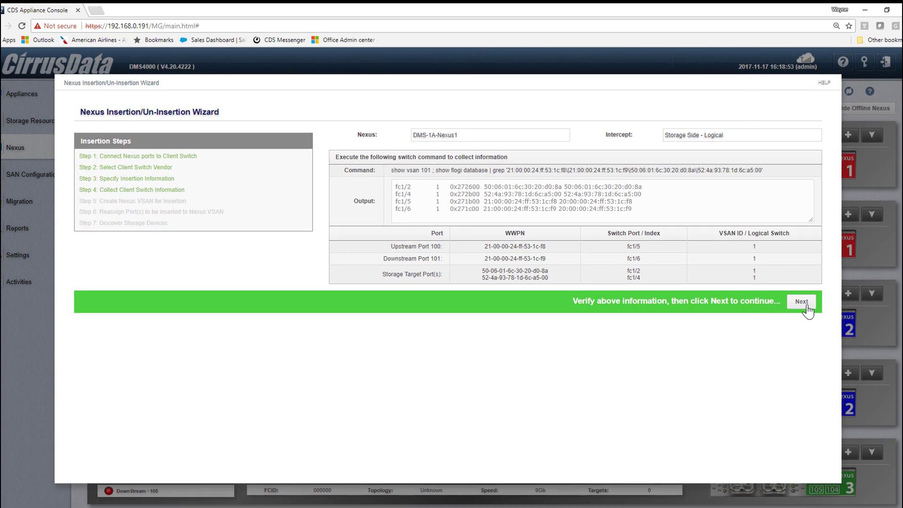
left_click(802, 302)
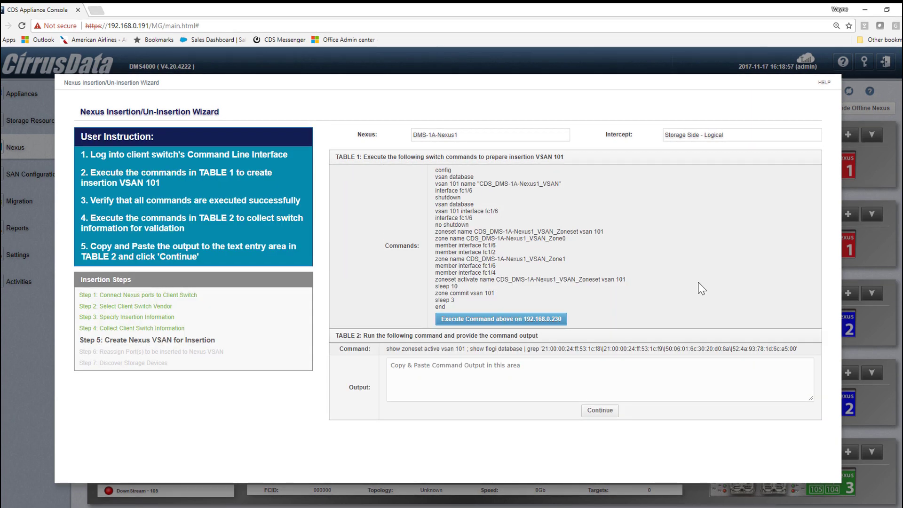
triple_click(612, 300)
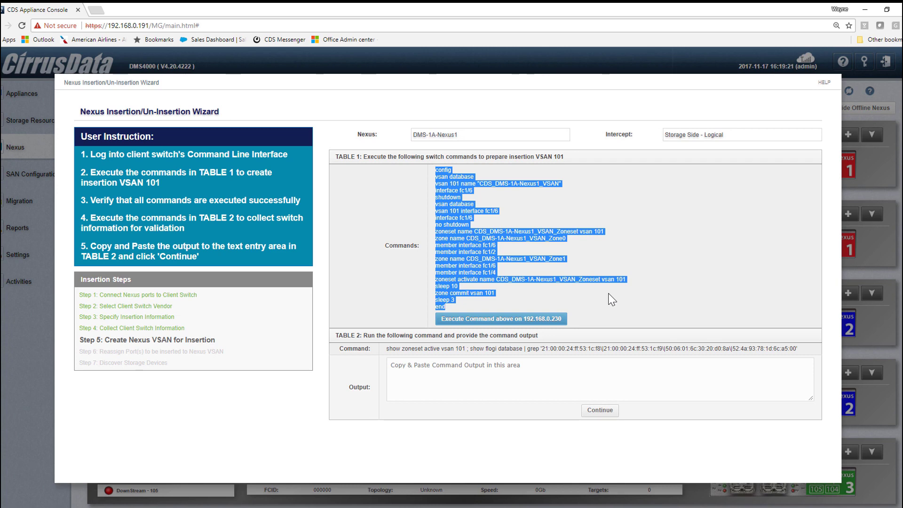
left_click(493, 323)
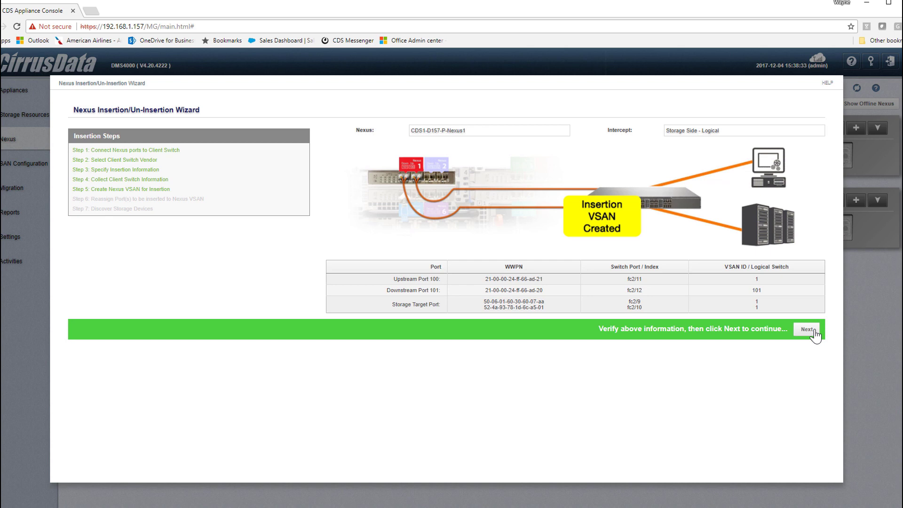
Run the Step 6 insertion commands so 2 targets and 3 initiators are detected
left_click(814, 332)
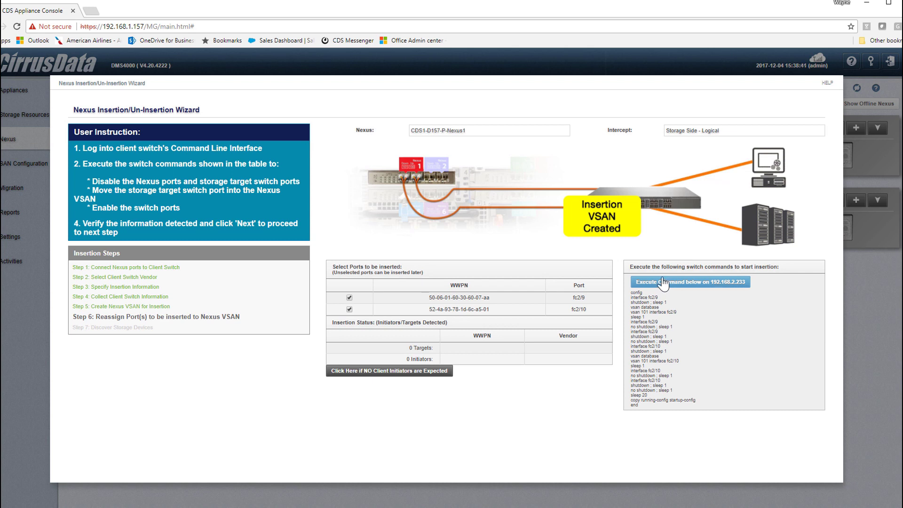
left_click(663, 284)
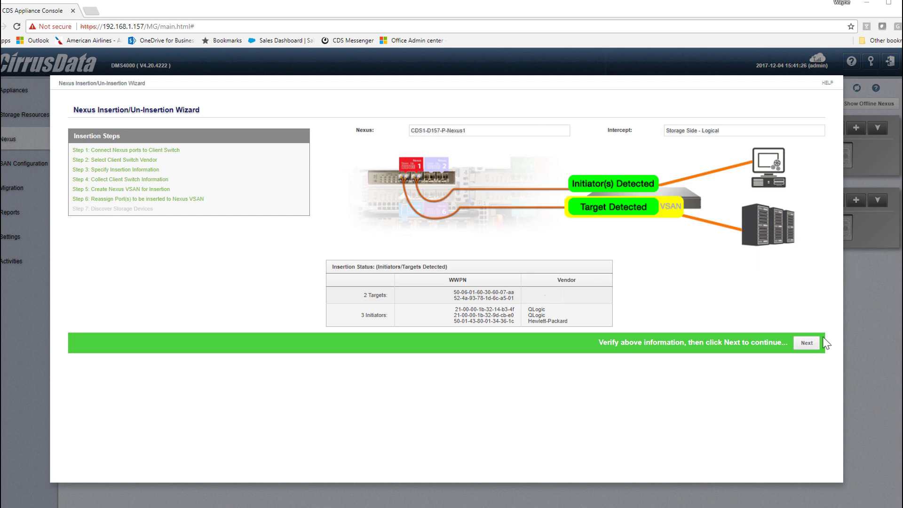
Finish the first insertion, expand Host001's LUNs in the result, then check Iometer remotely
left_click(806, 342)
left_click(816, 351)
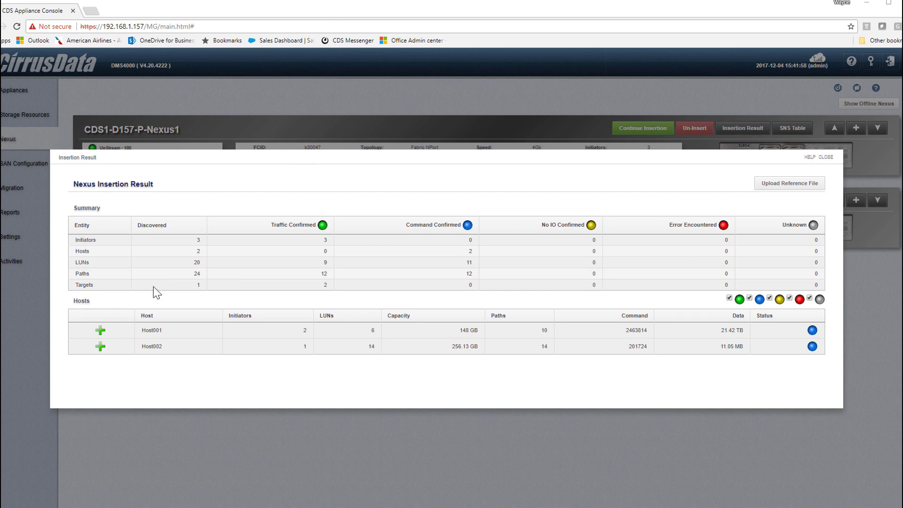
left_click(100, 330)
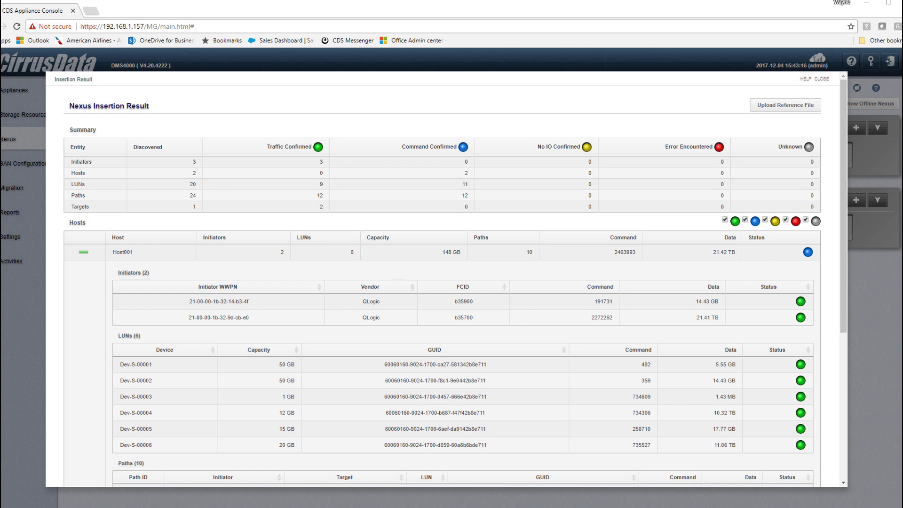
key("alt+Tab")
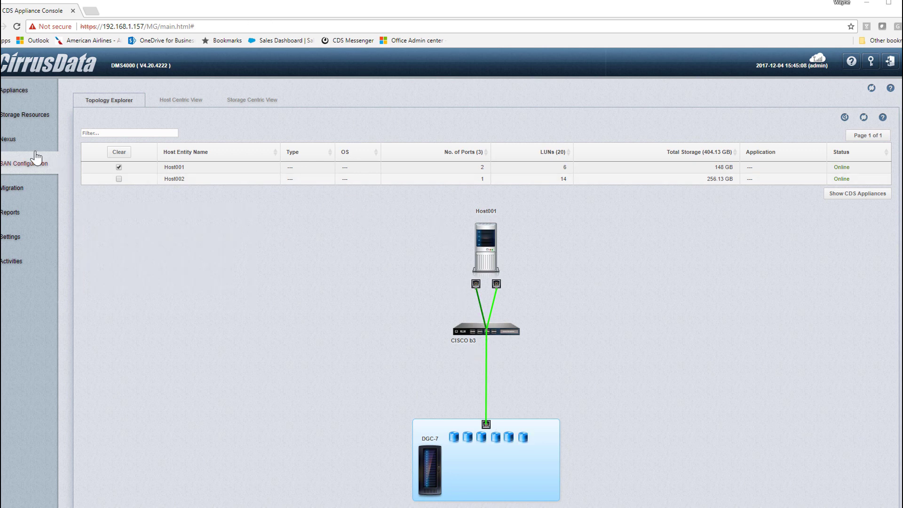
Go to the Nexus overview to begin inserting CDS1-D158-M-Nexus1
left_click(9, 139)
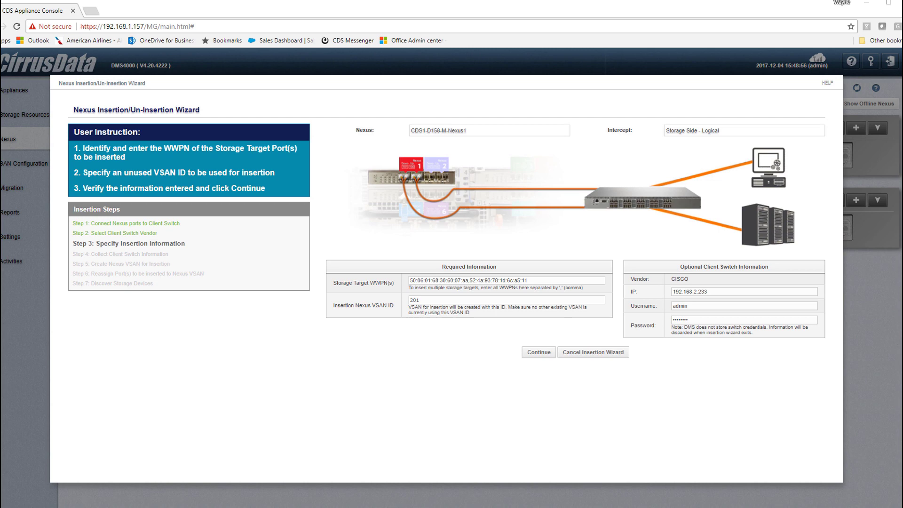
Submit the second Nexus details, create VSAN 201, include port fc2/42, and run the insertion commands
left_click(532, 352)
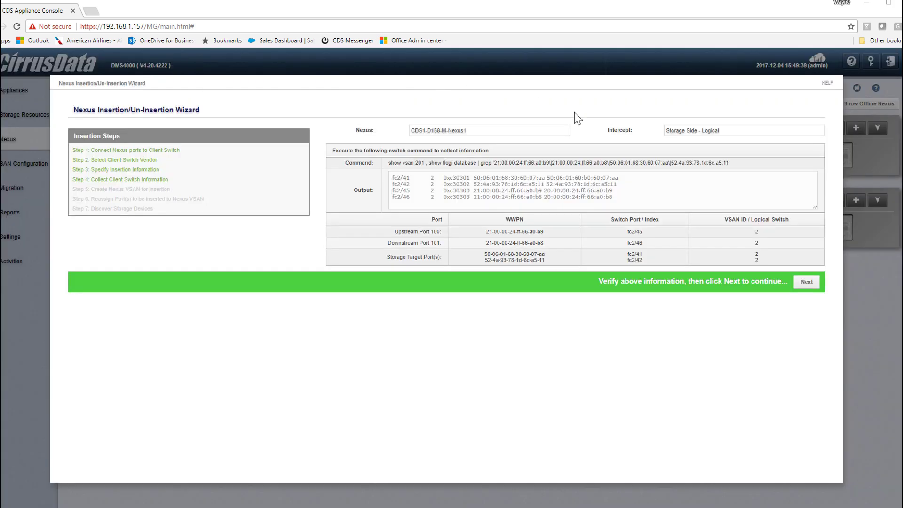
left_click(807, 281)
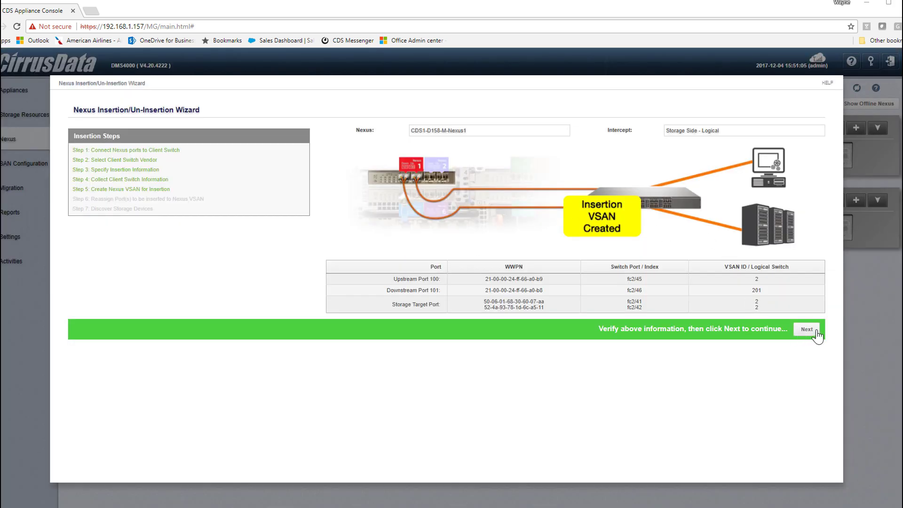
left_click(806, 329)
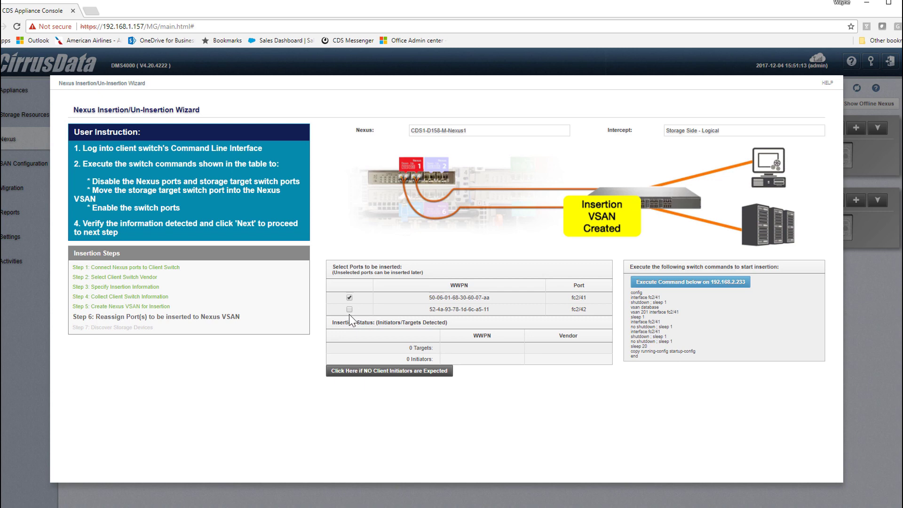
left_click(350, 308)
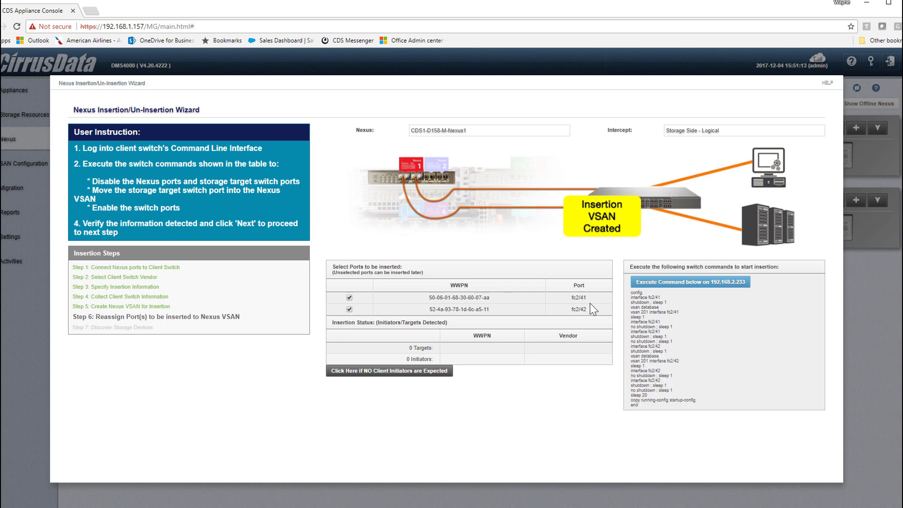
left_click(661, 282)
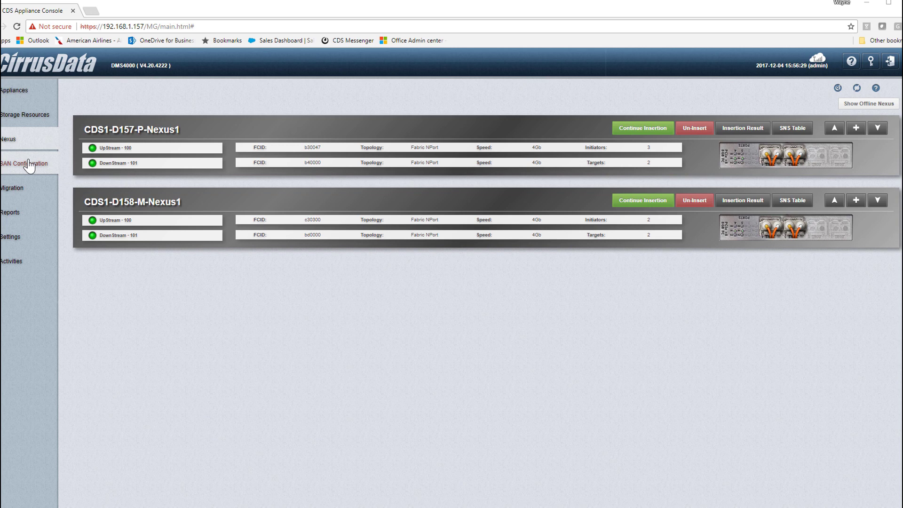
Close the insertion result and inspect the DGC-7 LUNs and WinCL-A host in Topology Explorer
left_click(28, 163)
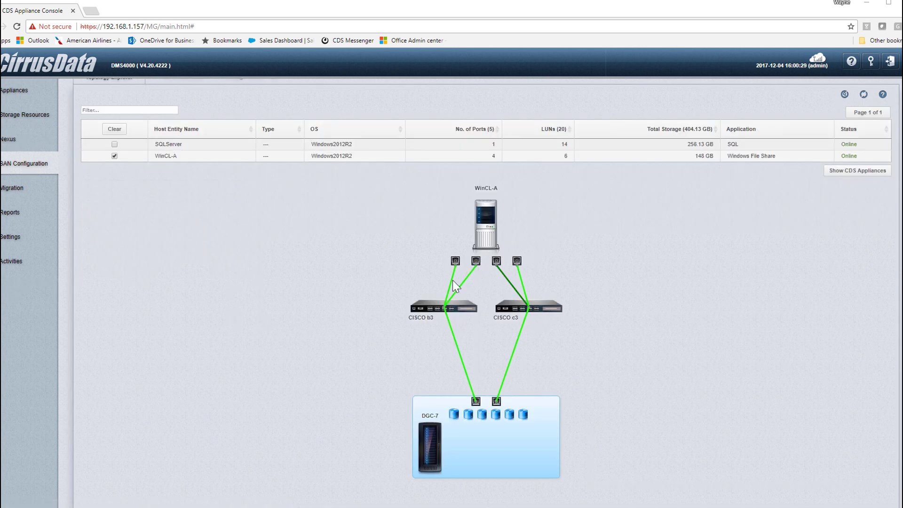
mouse_move(468, 416)
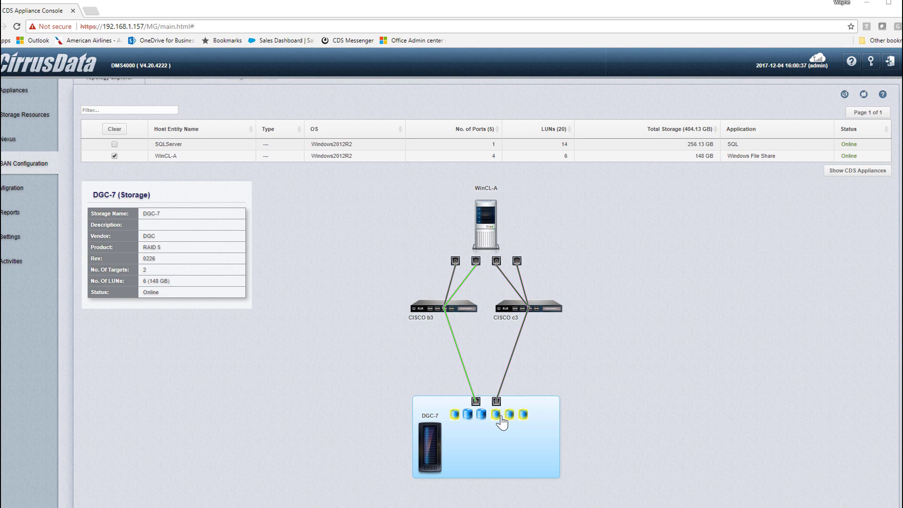
mouse_move(475, 249)
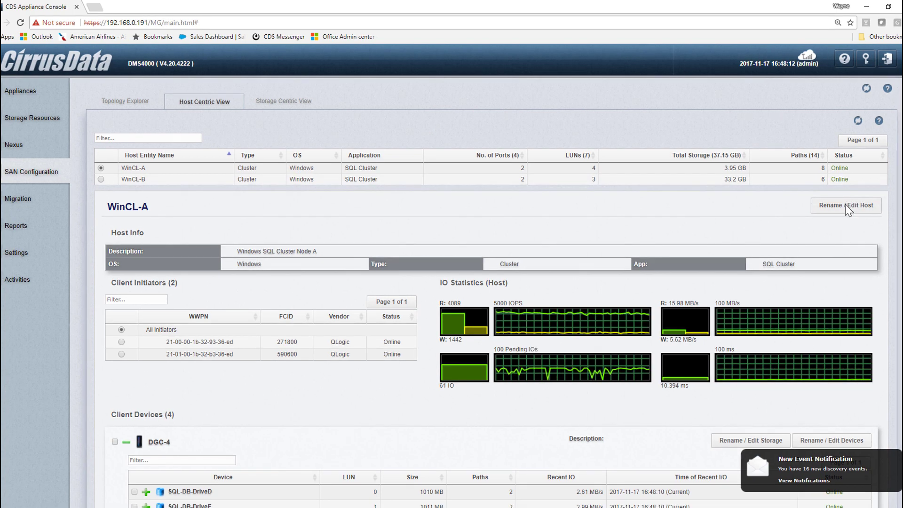
Reassign WinCL-A's second-node initiators to new host WinCL-B, then return to Topology Explorer
left_click(845, 204)
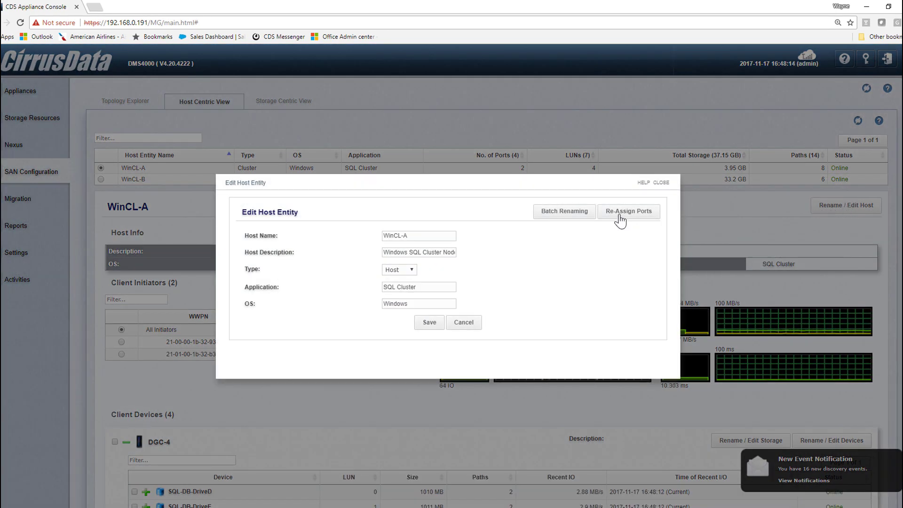
left_click(642, 214)
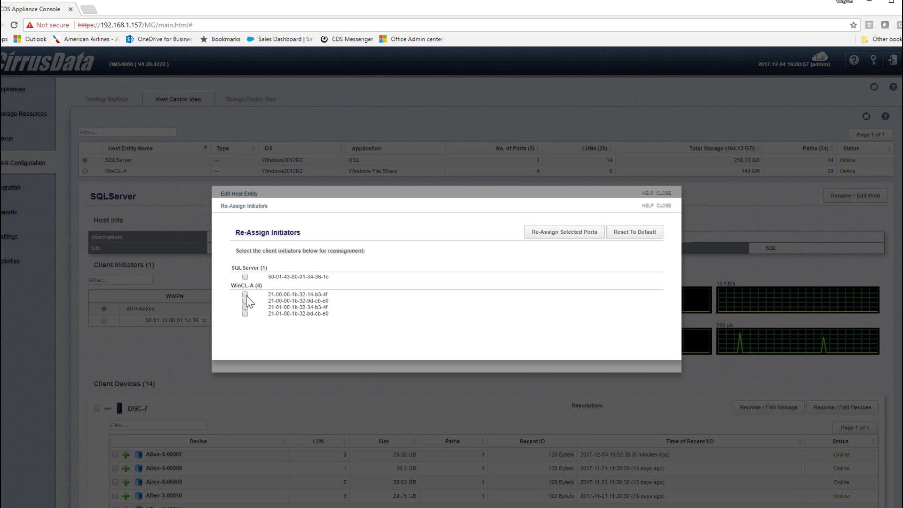
left_click(245, 313)
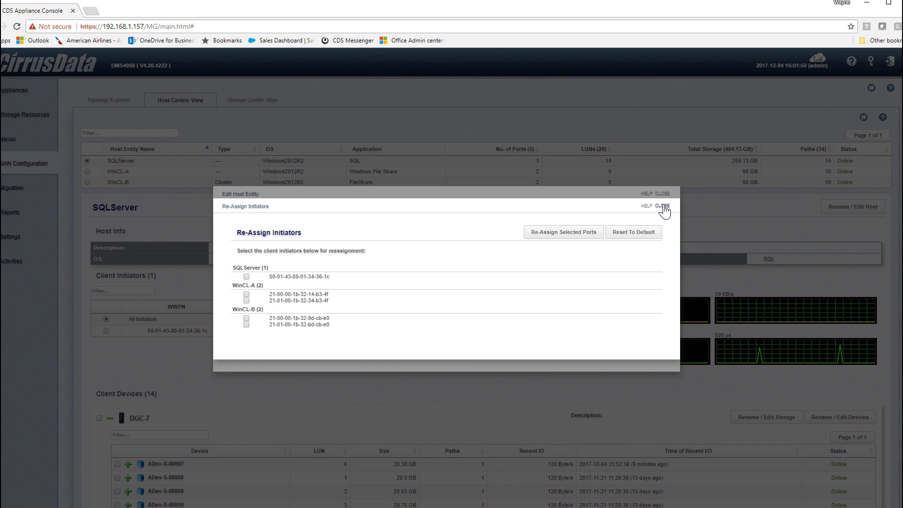
left_click(662, 205)
left_click(663, 194)
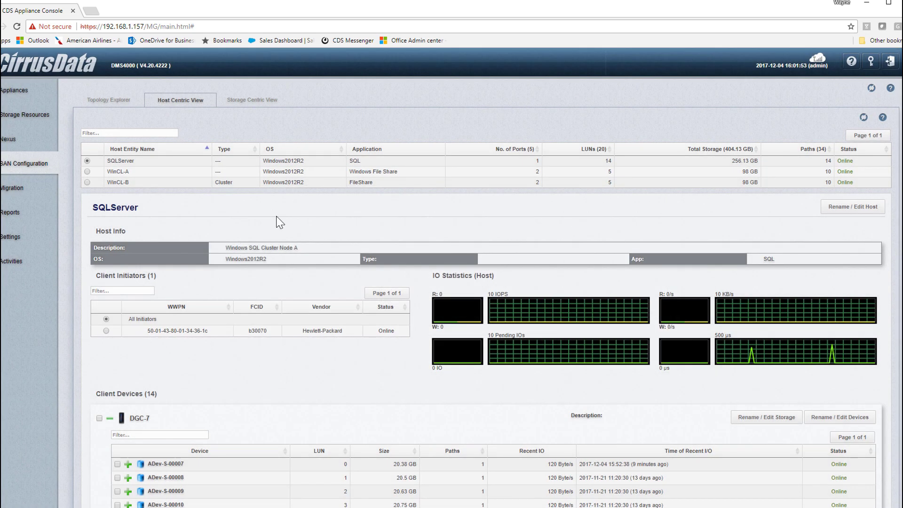
left_click(38, 170)
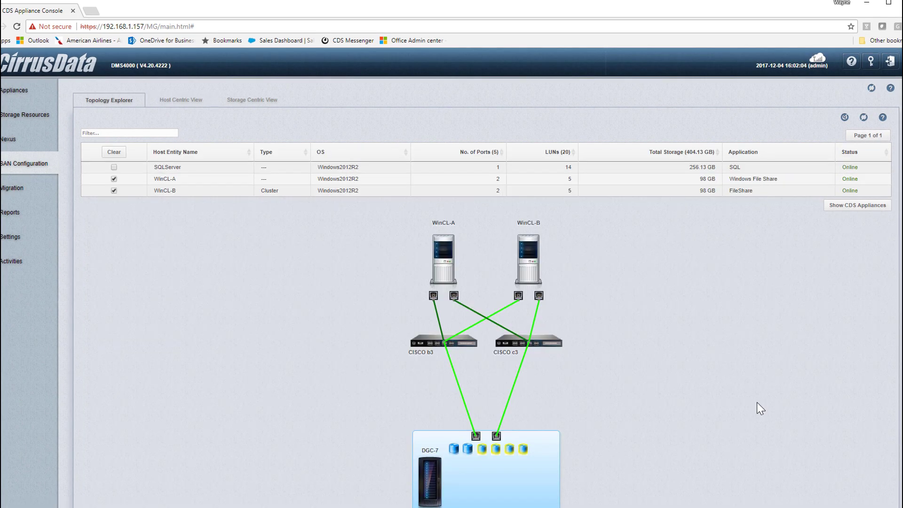
scroll(756, 404, "down", 1)
scroll(757, 402, "down", 1)
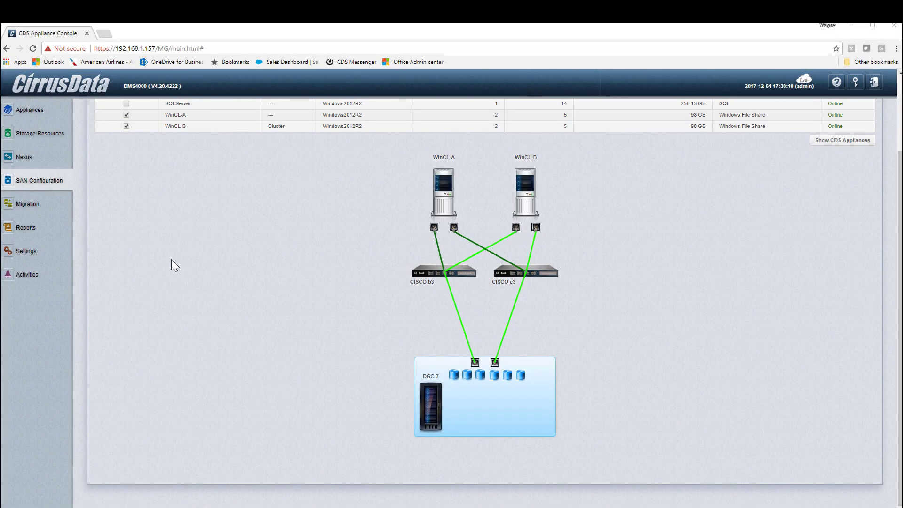
Start a new migration session with all WinCL-A and WinCL-B devices as sources
left_click(25, 210)
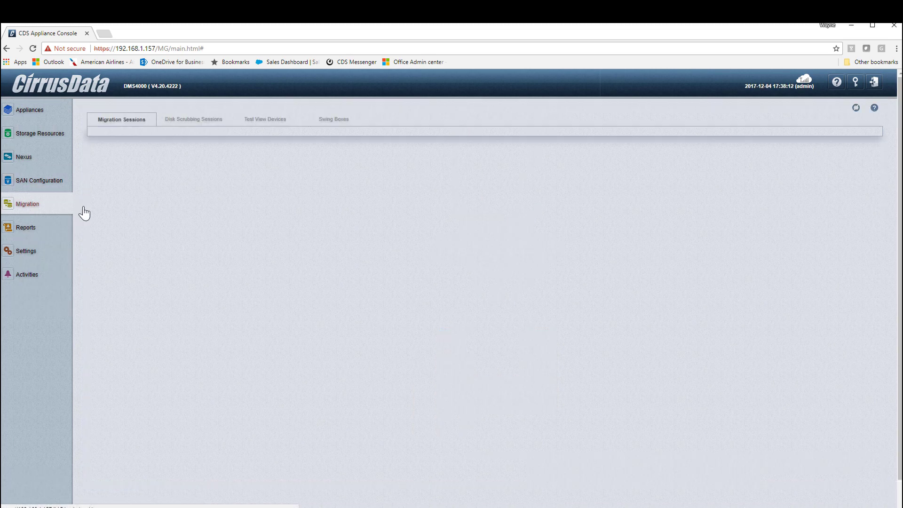
left_click(831, 136)
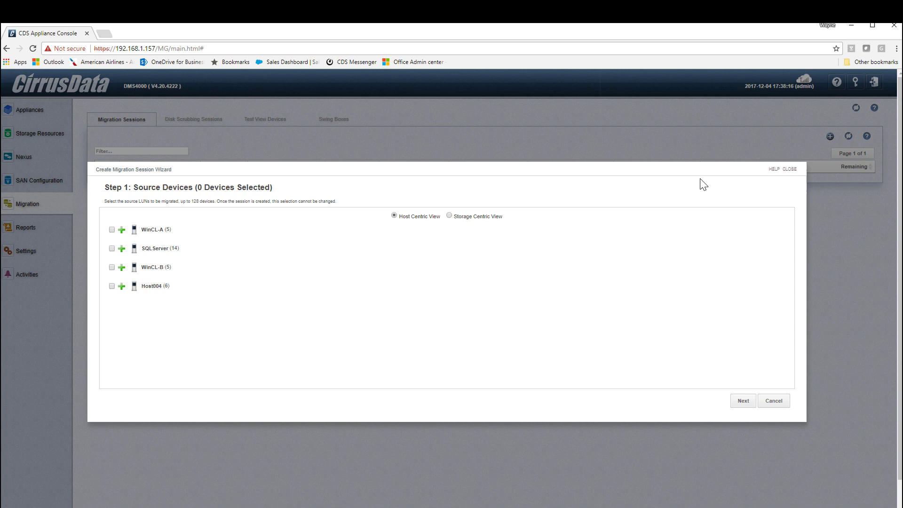
left_click(121, 231)
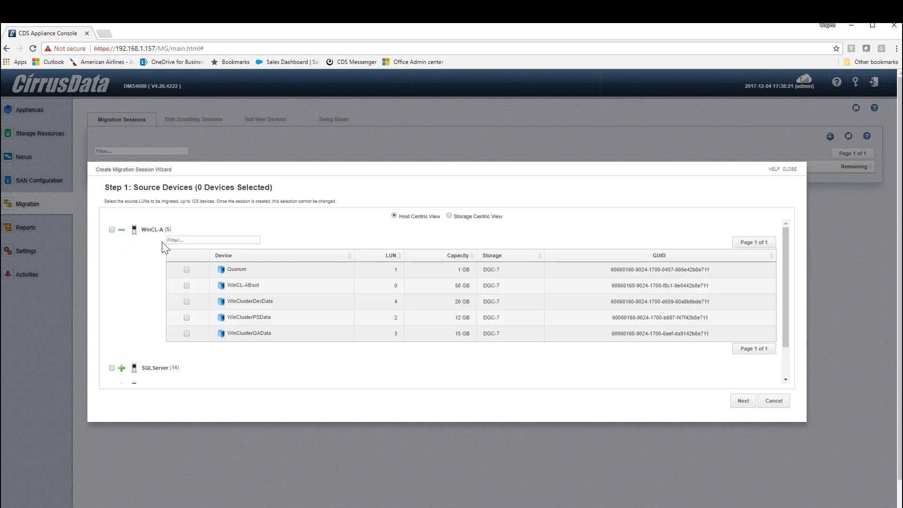
left_click(112, 230)
scroll(193, 374, "down", 1)
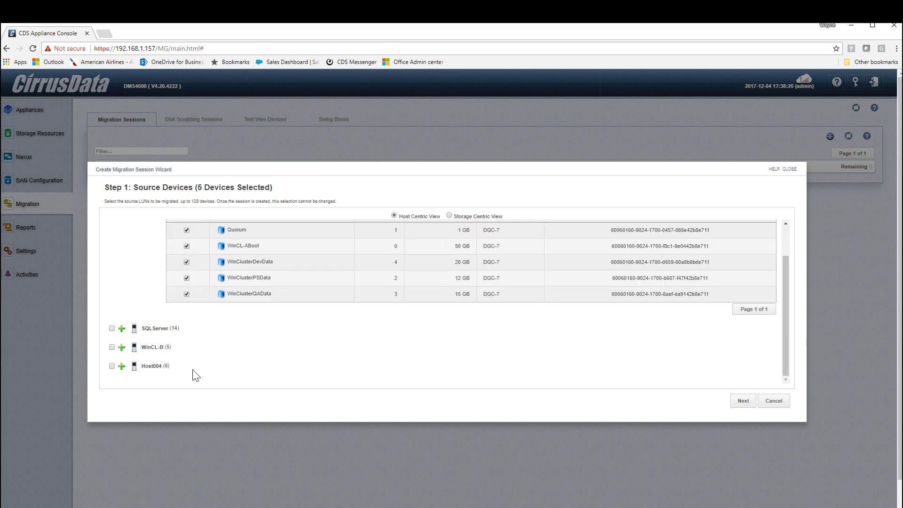
left_click(112, 347)
left_click(741, 402)
Choose Migrate to Local Resources with CDS Storage pMotion and confirm the pMotion reminder
left_click(131, 224)
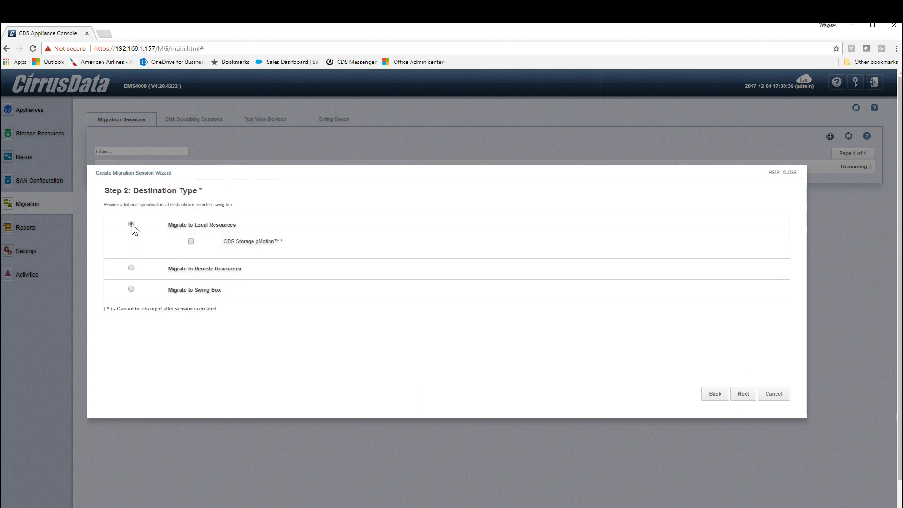
left_click(191, 241)
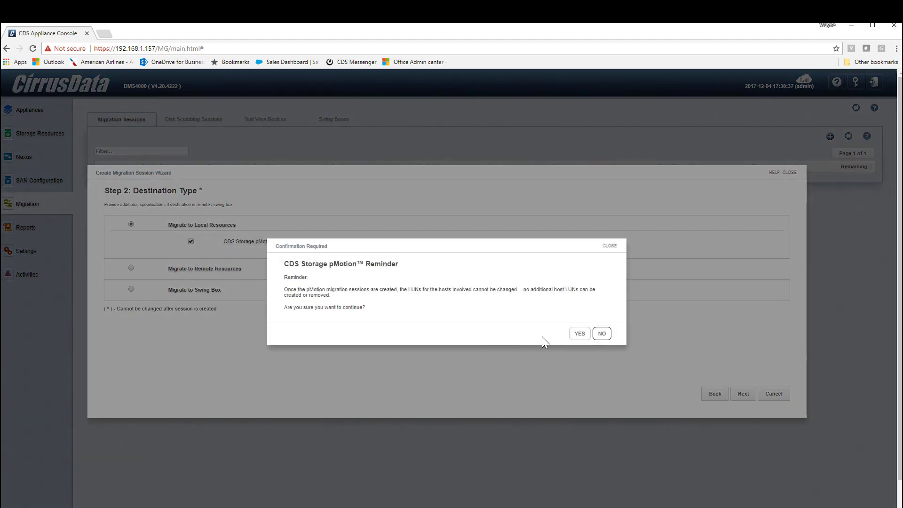
left_click(579, 334)
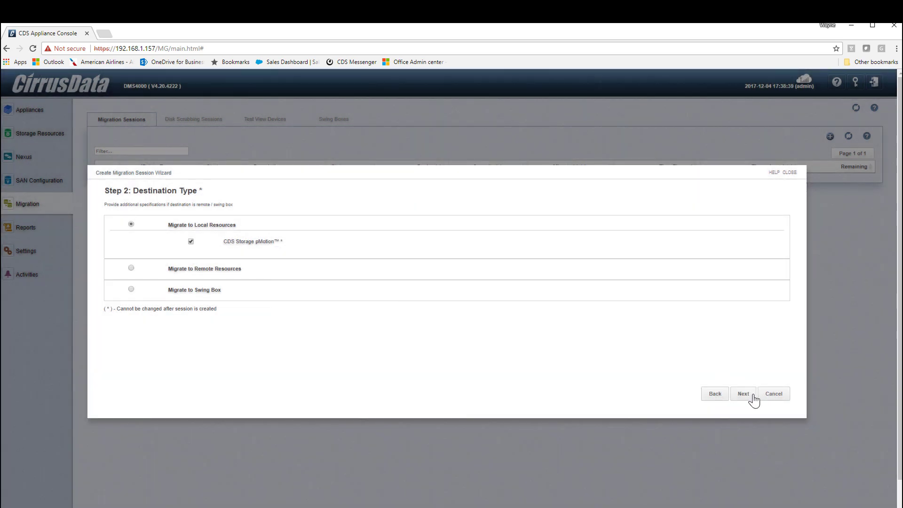
Connect the auto-allocation storage plugin to array 192.168.2.8 with the array's login account
left_click(742, 395)
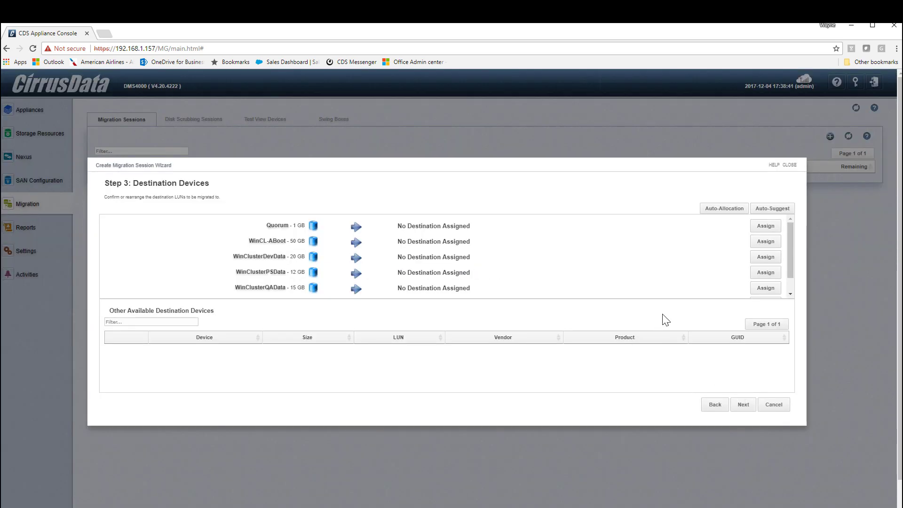
left_click(715, 213)
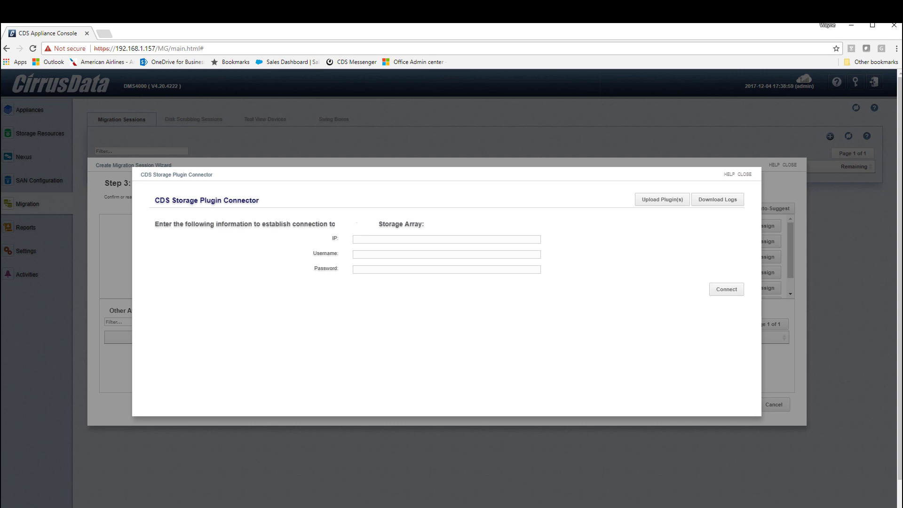
type("192.168.2.8")
type("pureuser")
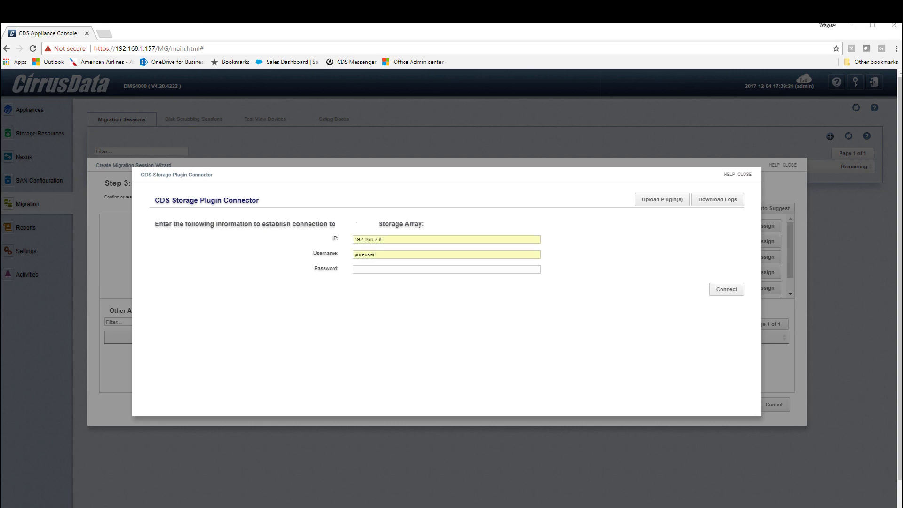
left_click(722, 288)
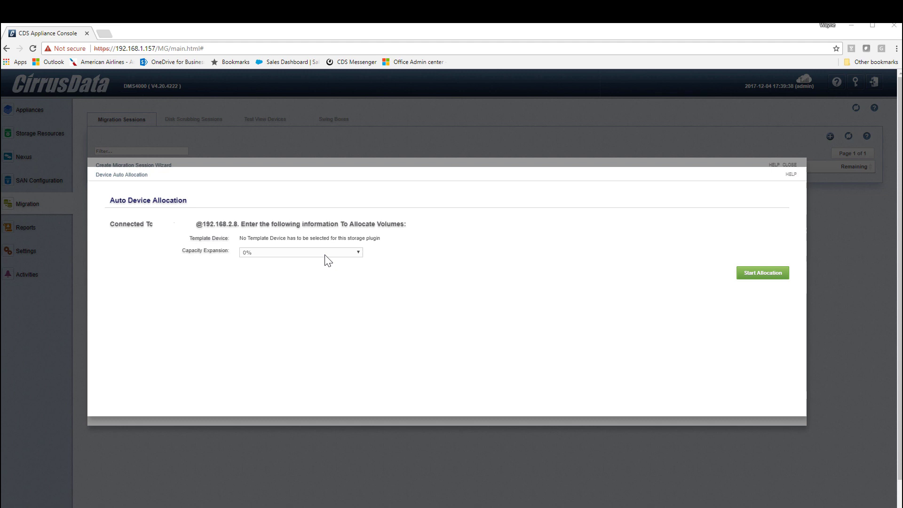
Auto-allocate destination LUNs with 50% capacity expansion and close the allocation dialog
left_click(324, 255)
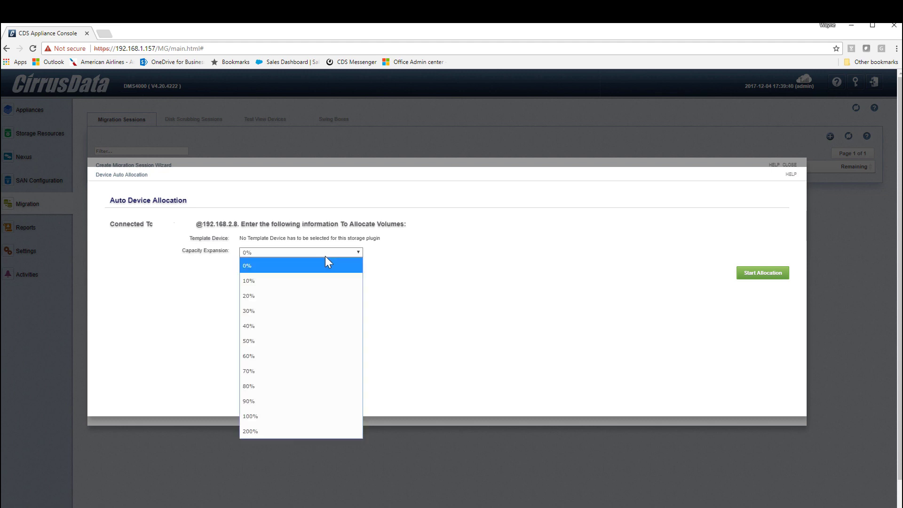
left_click(303, 343)
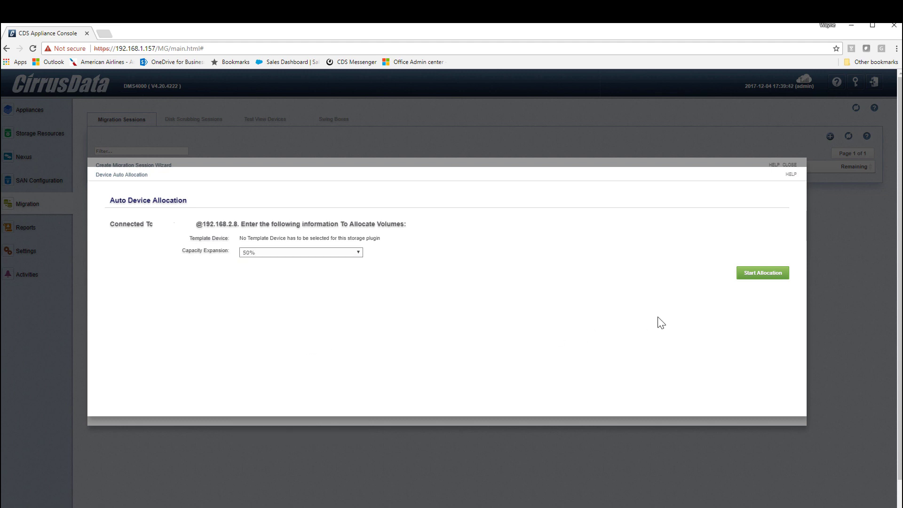
left_click(763, 273)
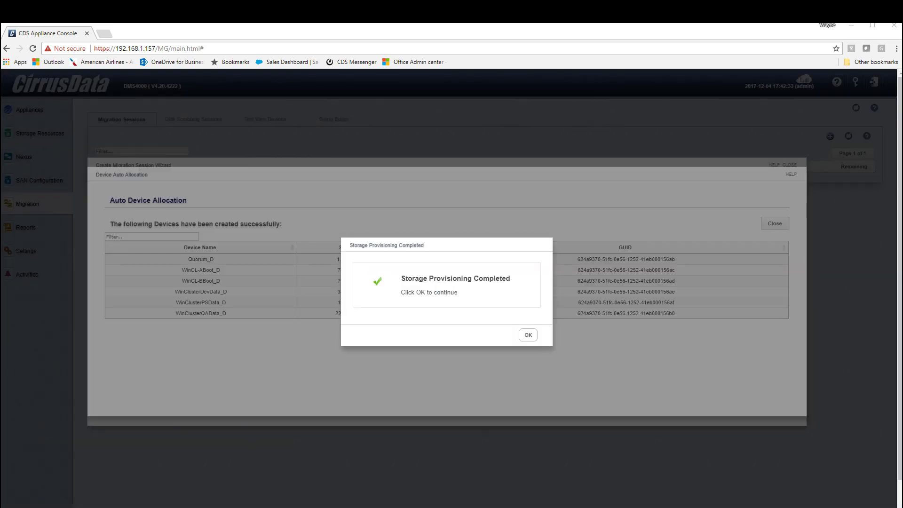
left_click(527, 334)
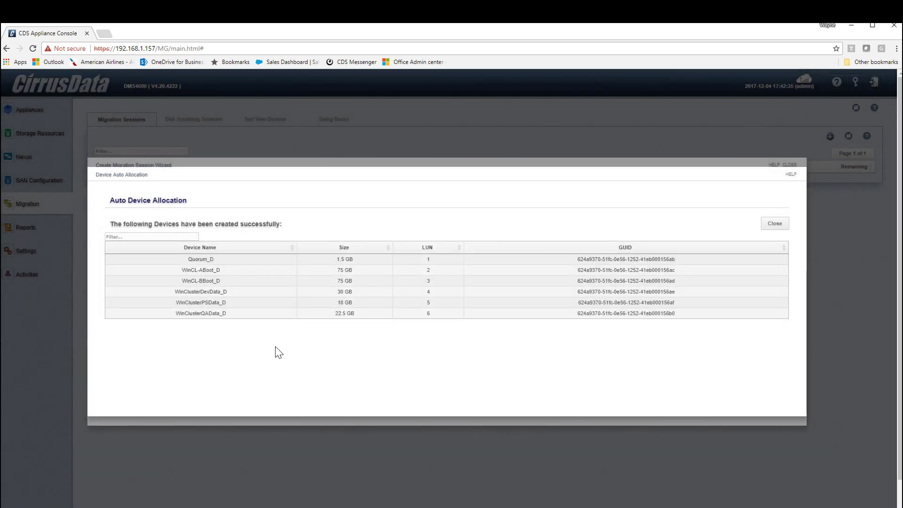
left_click(773, 224)
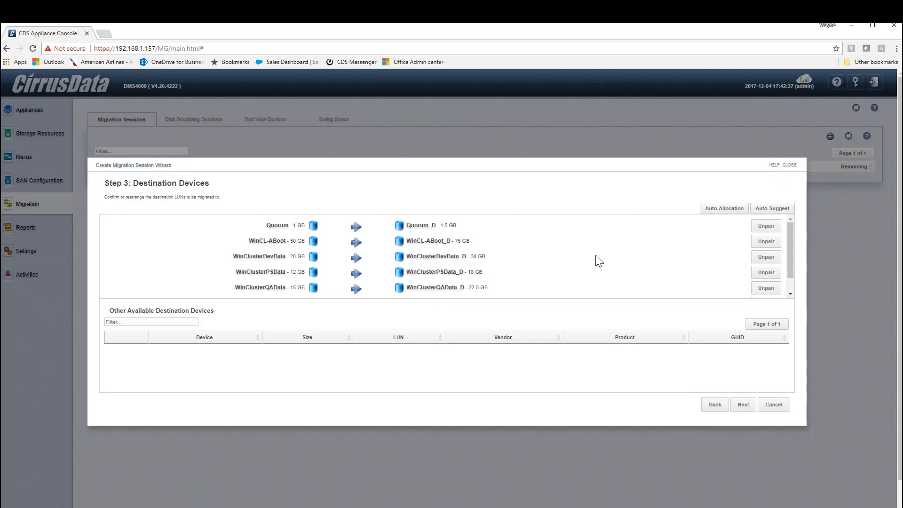
Name the session Migration1, enable thin disk migration, and set auto re-sync to 60 minutes
left_click(743, 405)
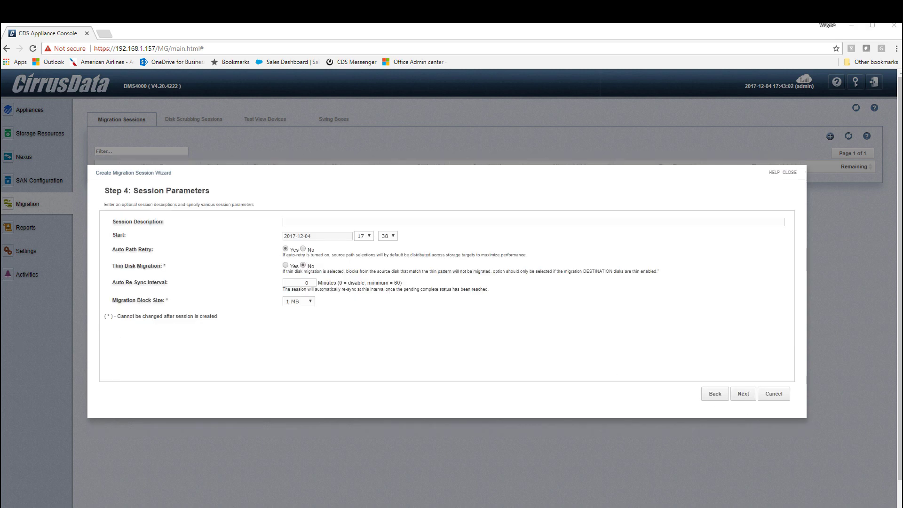
type("Migration1")
left_click(285, 265)
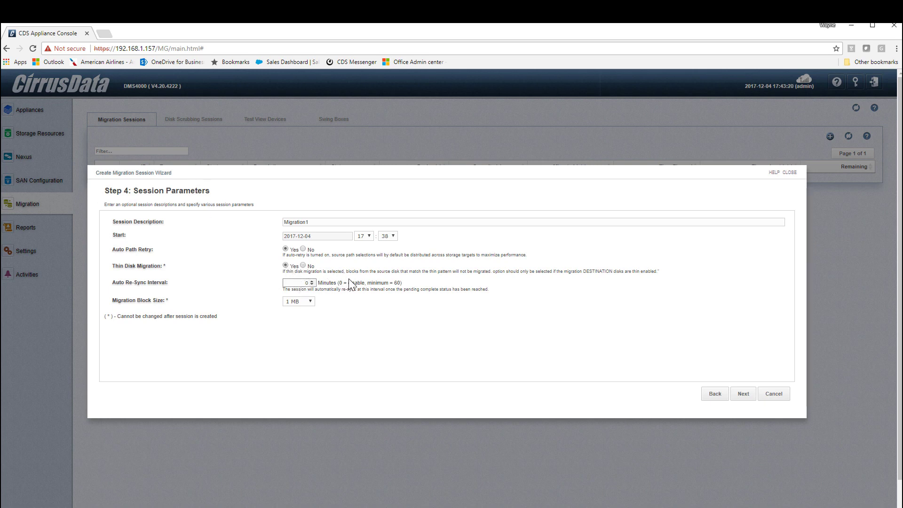
type("6")
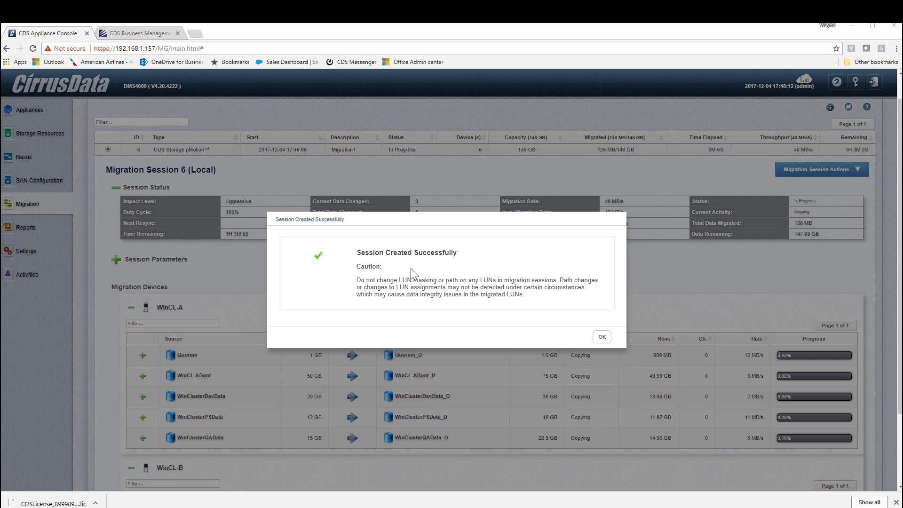
Dismiss Session Created Successfully, stop the Iometer test, and minimize the Remote Desktop window
left_click(602, 336)
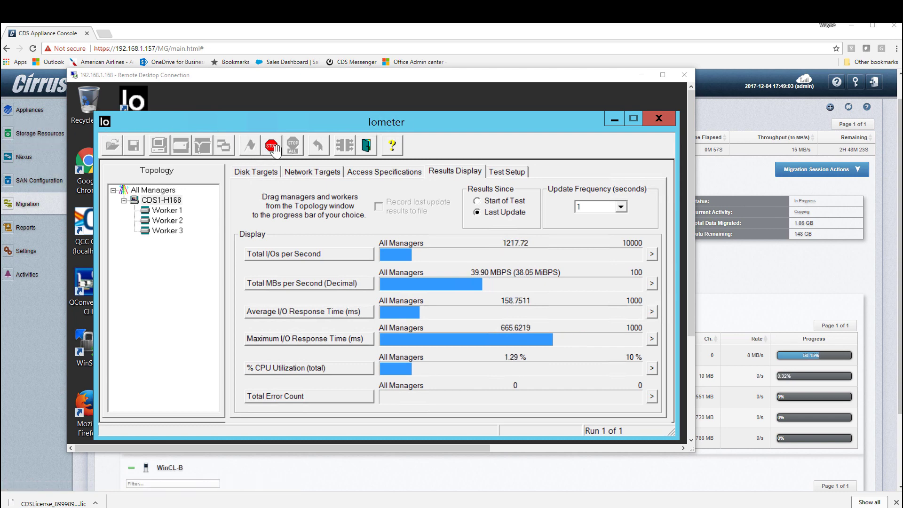
left_click(271, 145)
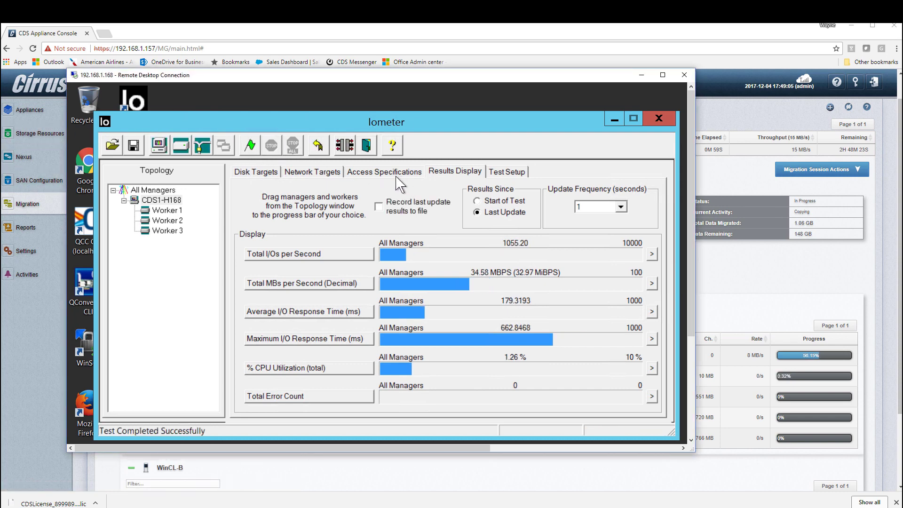
left_click(612, 118)
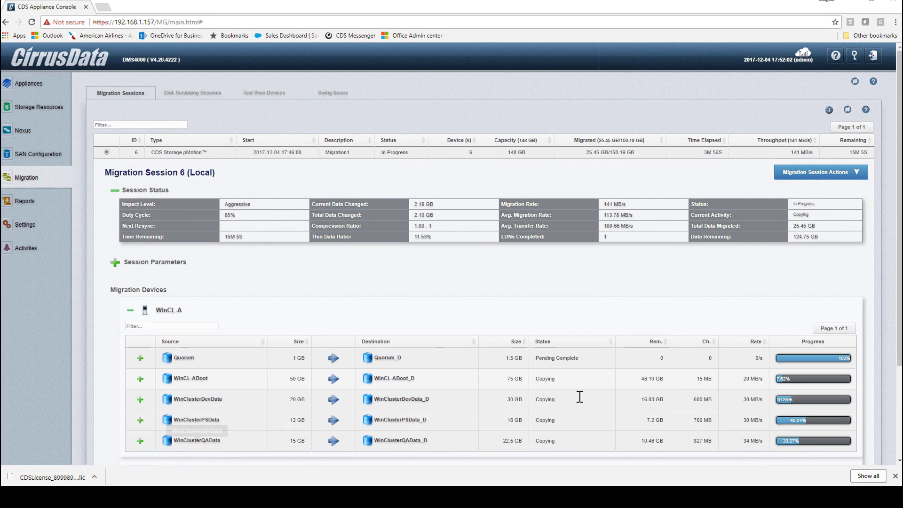
scroll(579, 397, "down", 3)
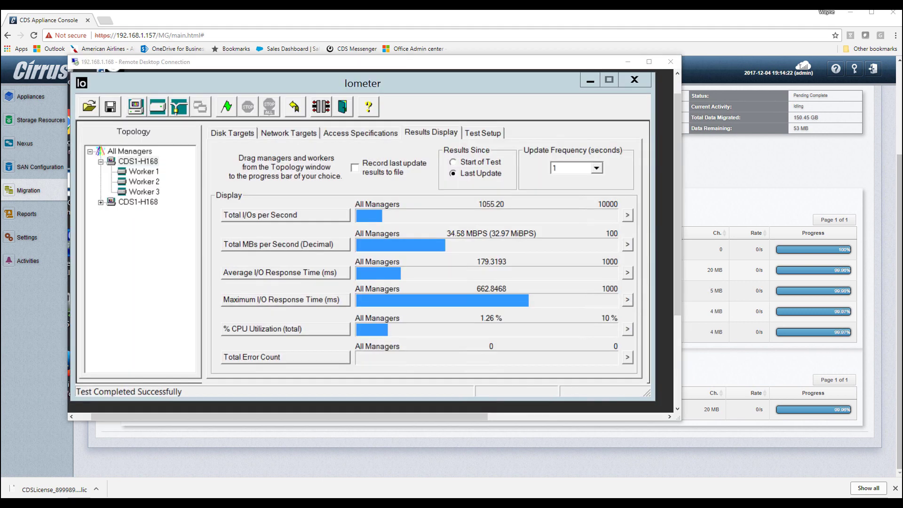
Restart the Iometer test, cancel saving results, and scroll the migration page back to the top
left_click(354, 167)
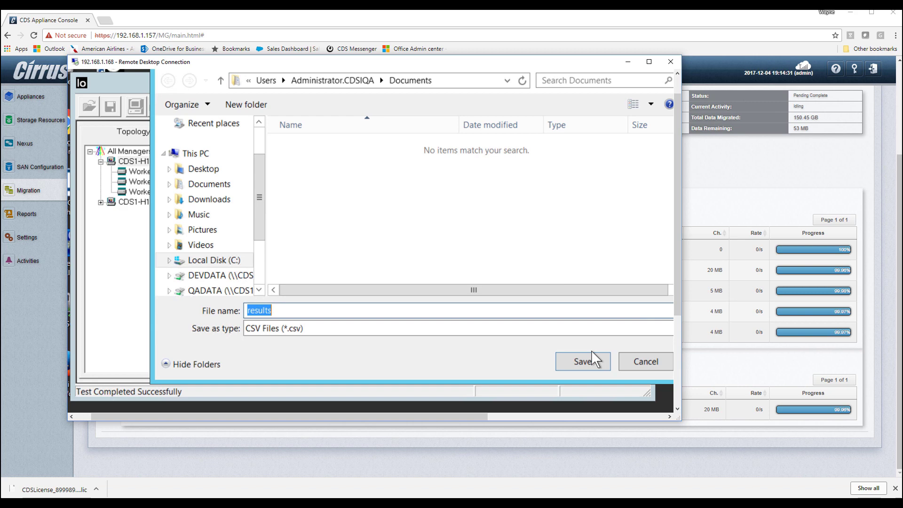
left_click(639, 365)
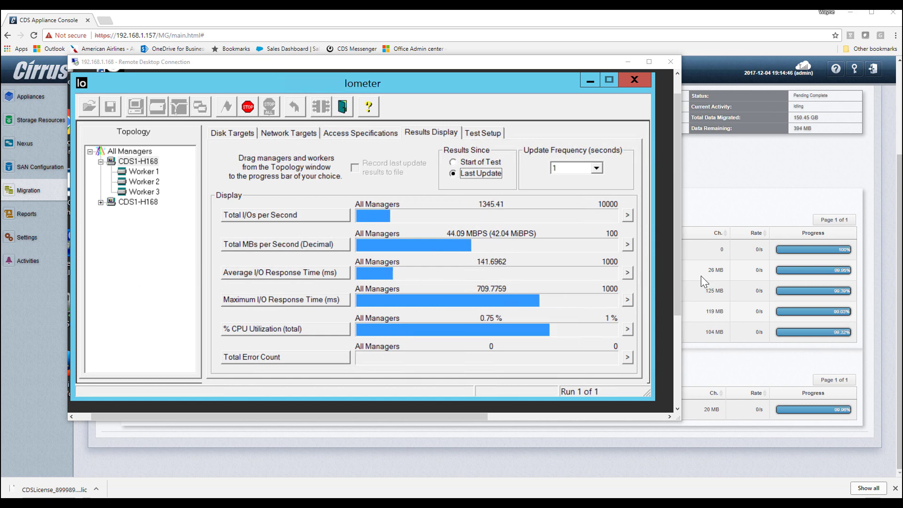
left_click(875, 257)
left_click_drag(900, 254, 900, 181)
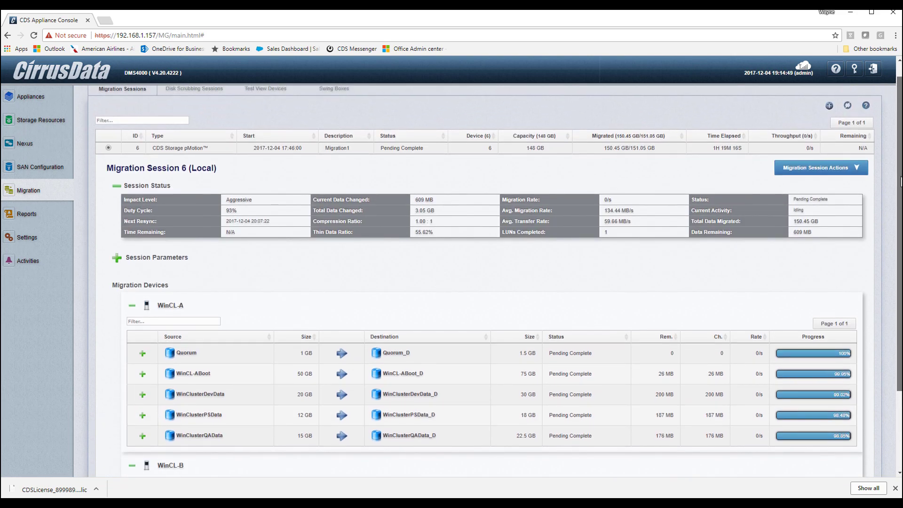
Run pMotion Cutover on Migration Session 6 and acknowledge the Cutover Started notice
left_click(819, 168)
left_click(793, 318)
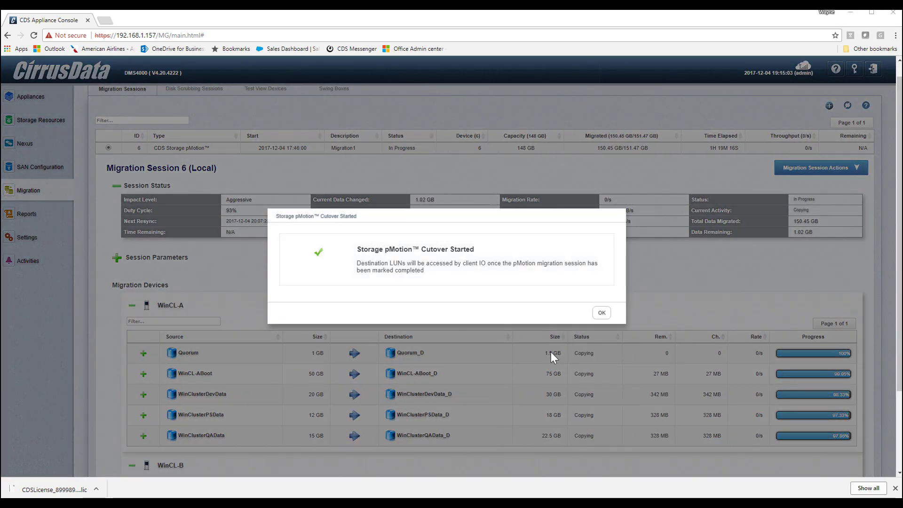
left_click(601, 313)
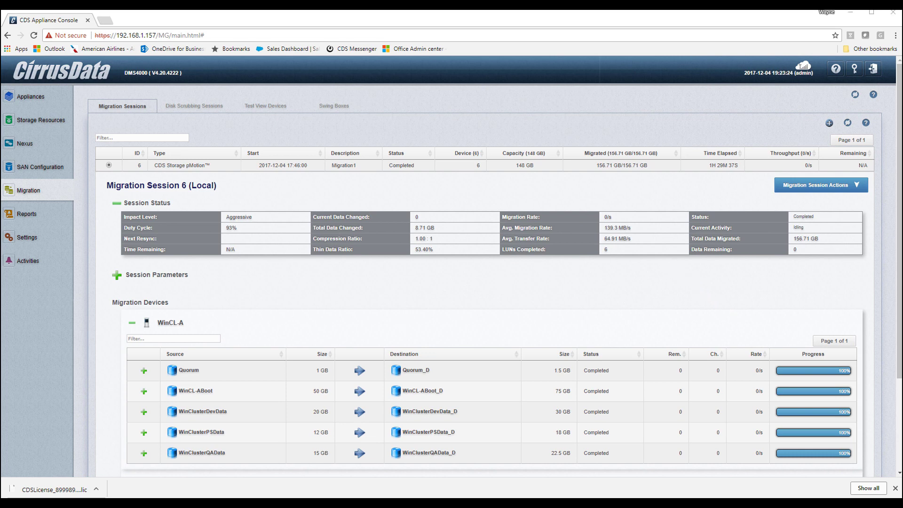
Check in Disk 3's Properties that its PowerPath device is working properly
key("alt+Tab")
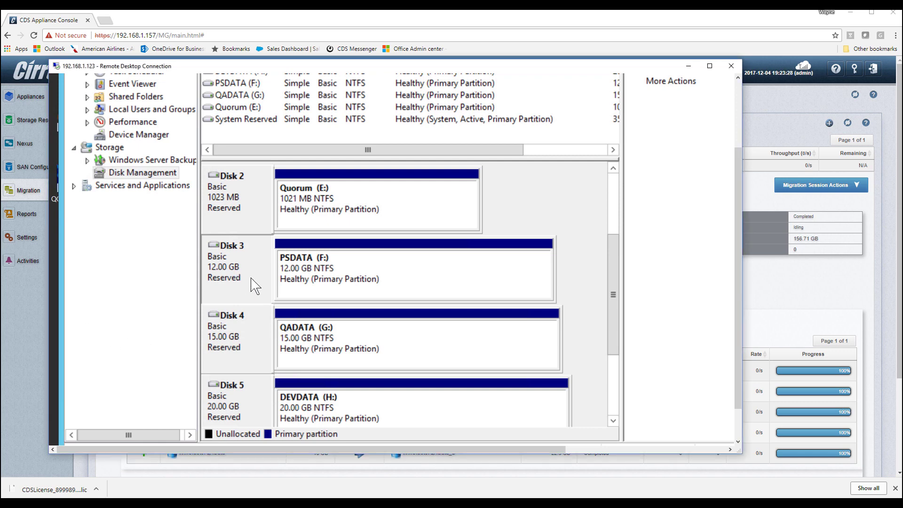
right_click(255, 271)
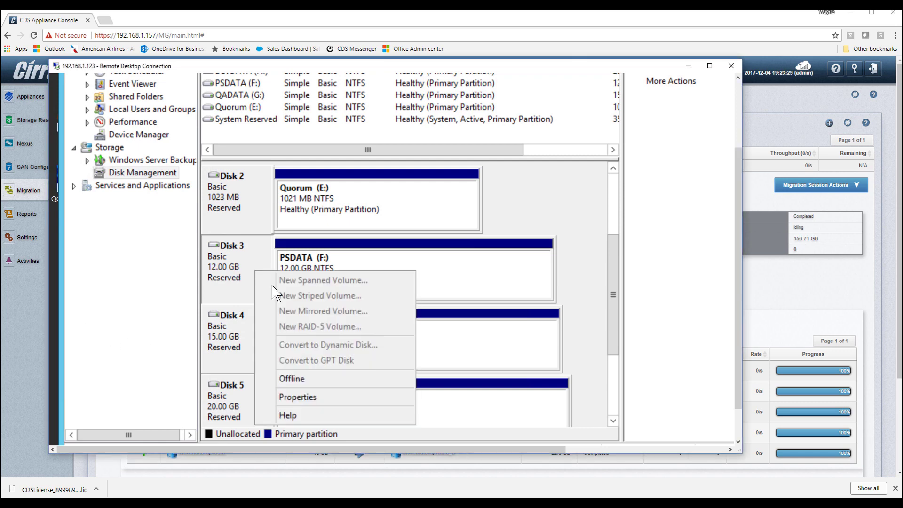
left_click(296, 397)
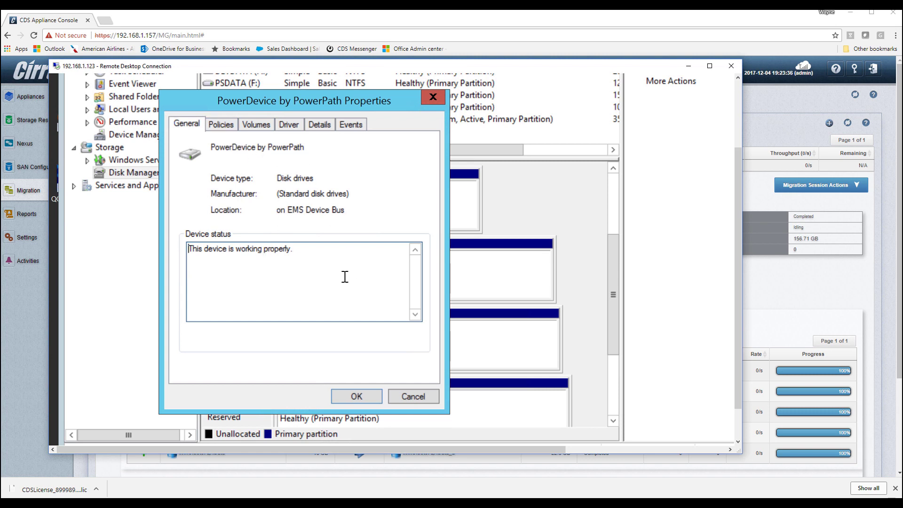
left_click(350, 396)
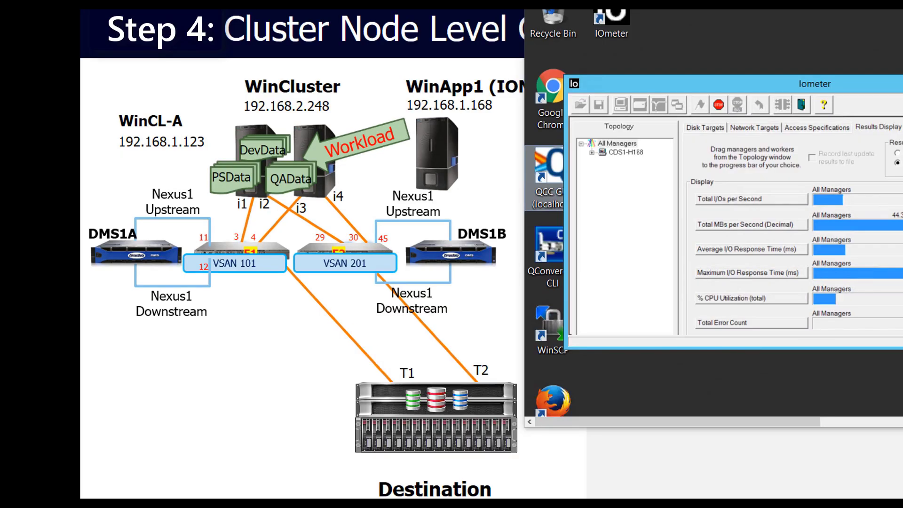
Pause CDS1-H123FC with Drain Roles, then shut down the 192.168.1.123 server
key("alt+Tab")
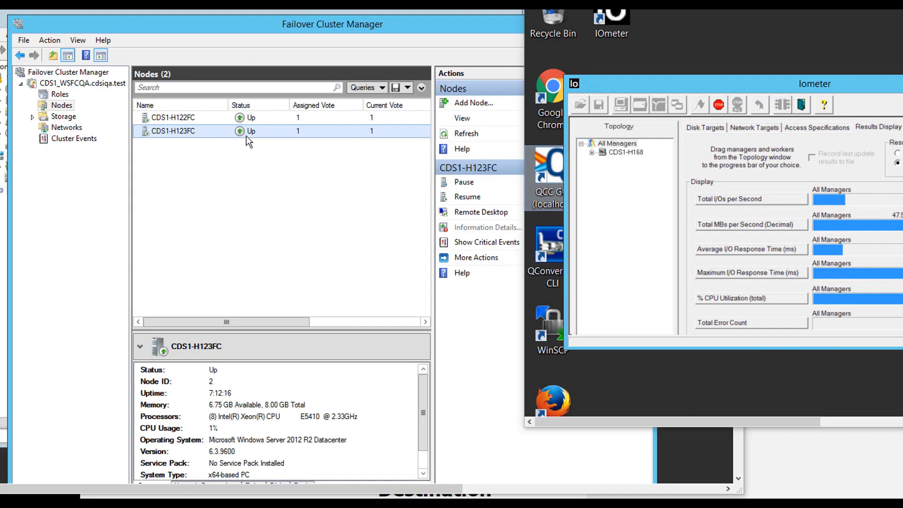
right_click(245, 136)
mouse_move(279, 146)
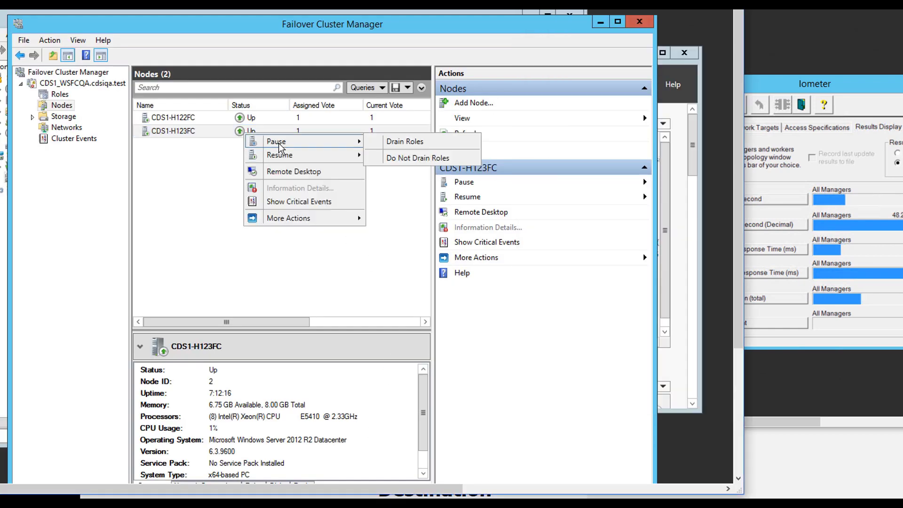
left_click(407, 141)
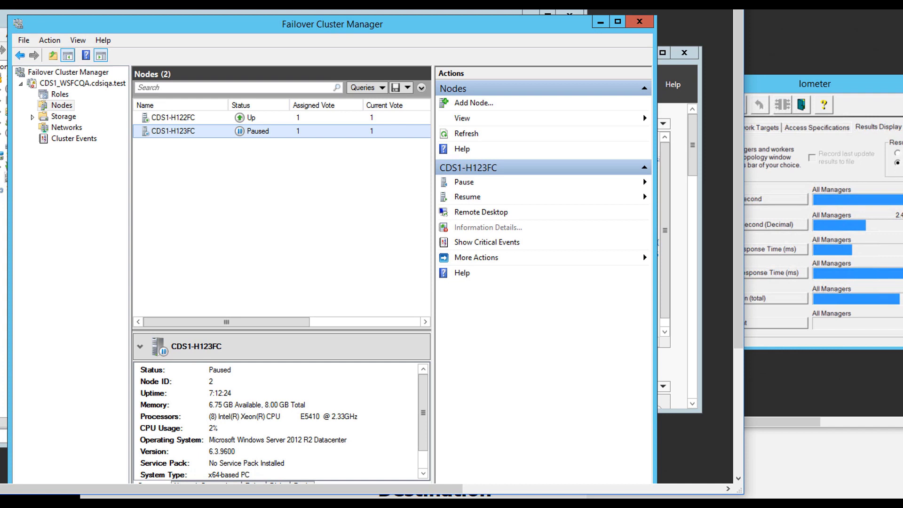
left_click(254, 120)
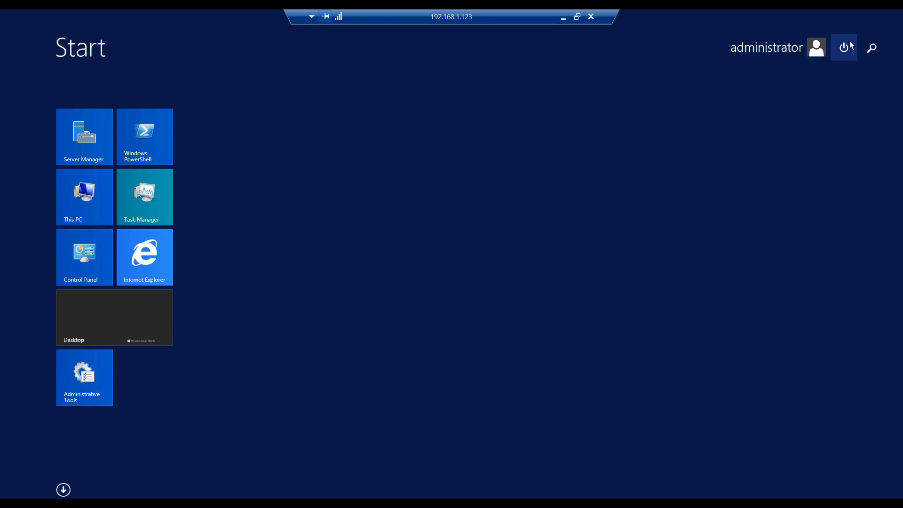
left_click(843, 47)
left_click(834, 92)
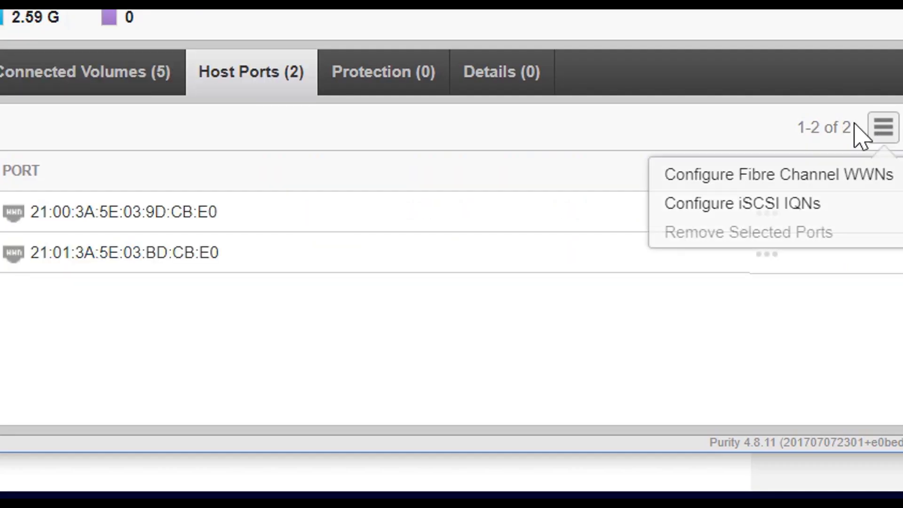
Add WWNs 21:00:00:1B:32:9D:CB:E0 and 21:01:00:1B:32:BD:CB:E0 to the host's Fibre Channel ports
left_click(735, 177)
left_click(31, 162)
scroll(52, 346, "down", 2)
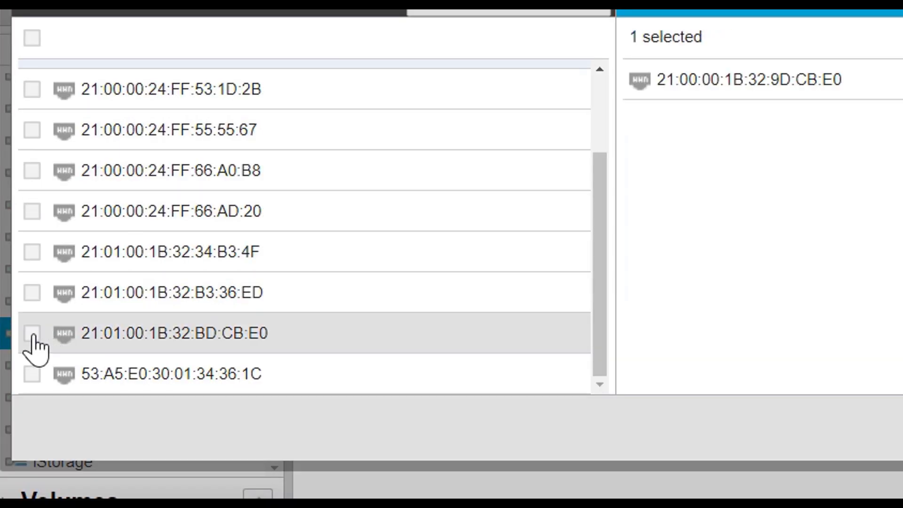
left_click(32, 333)
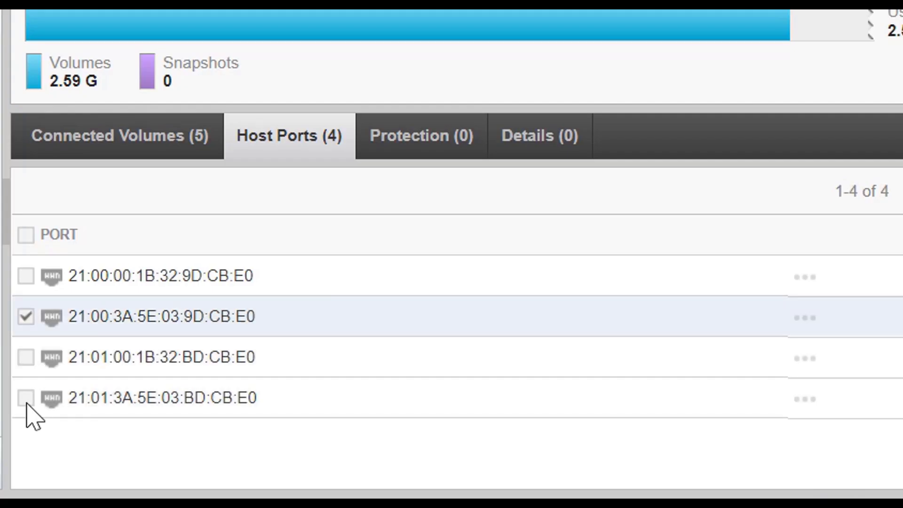
Remove the host's old Fibre Channel port and confirm the removal
left_click(25, 398)
left_click(850, 223)
left_click(790, 294)
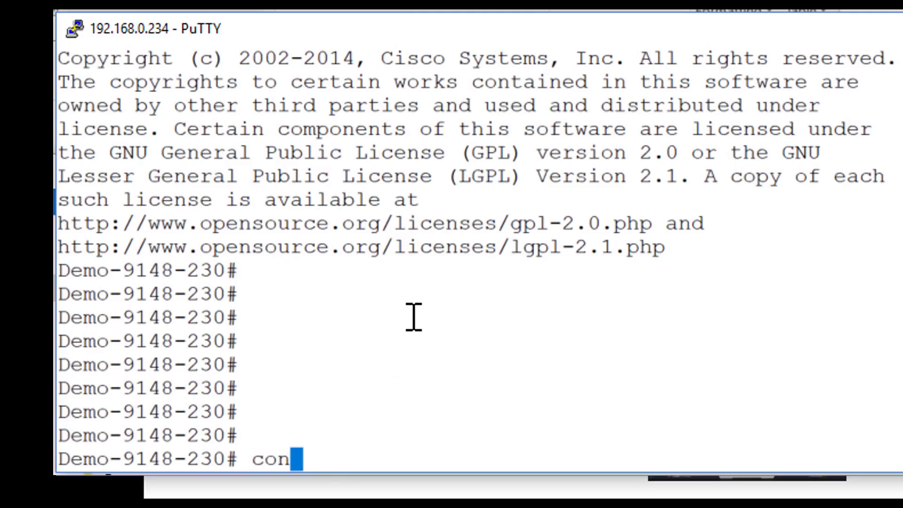
In config mode, swap ZS_Vsan1's old target zone for the new one and activate ZS_Vsan1 on vsan 1
type("fig t")
key("Return")
type("zoneset name ZS_Vsan1 vsan 1")
key("Return")
key("shift+Insert")
type("exit")
key("Return")
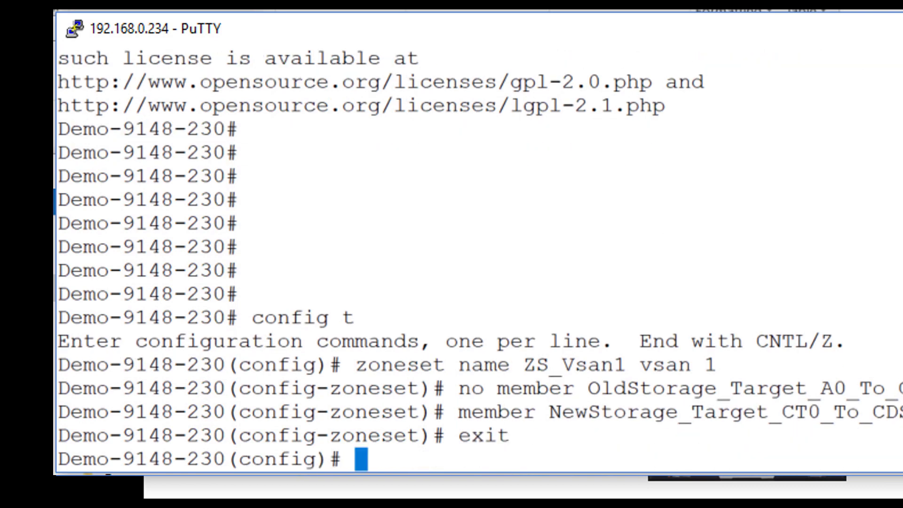
type("zoneset activate name ZS_Vsan1 vsan 1")
key("Return")
Swap ZS_Vsan2's old target zone for the new one and activate ZS_Vsan2 on vsan 2
type("zoneset activate  name ")
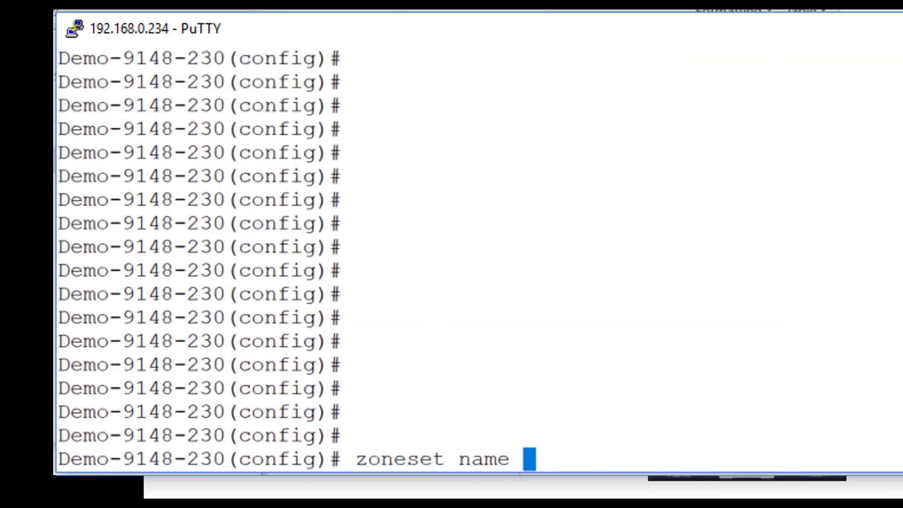
type("ZS_Vsan2 vsan 2")
key("Return")
key("shift+Insert")
type("exit")
key("Return")
type("zoneset activate  name ZS_Vsan2 vsan 2")
left_click_drag(447, 364, 715, 364)
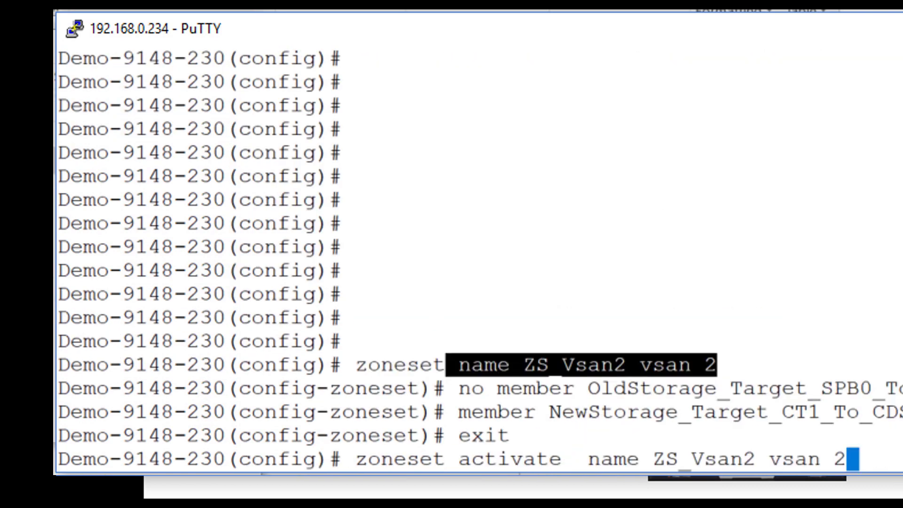
key("Return")
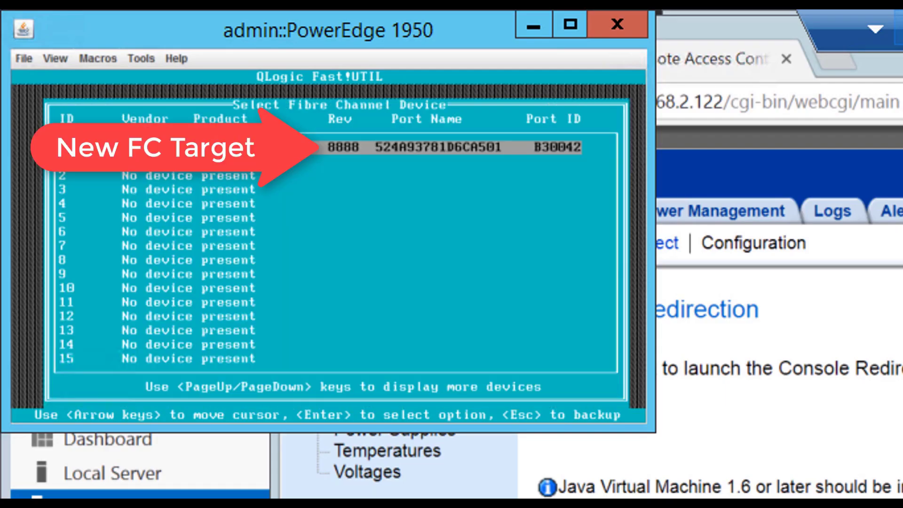
Set LUN 2 on the new FC target as the boot LUN and save the adapter settings
key("Return")
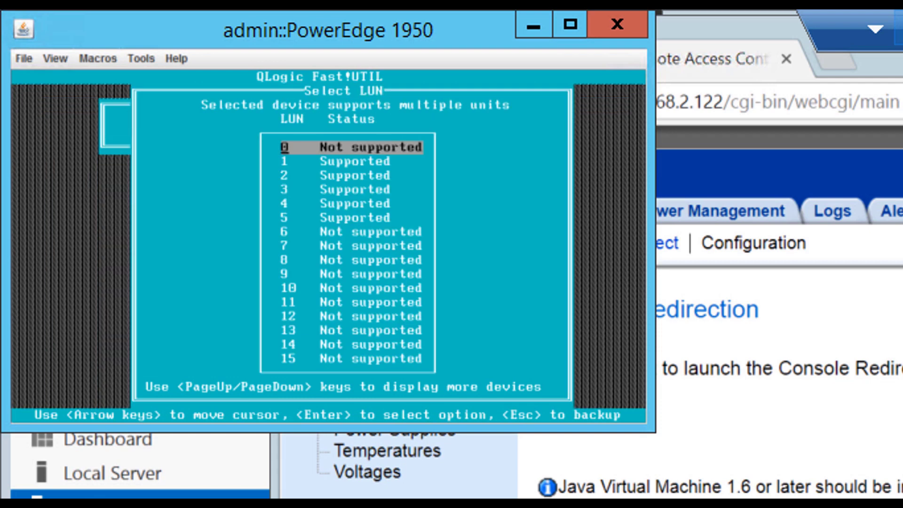
key("Down")
key("Down")
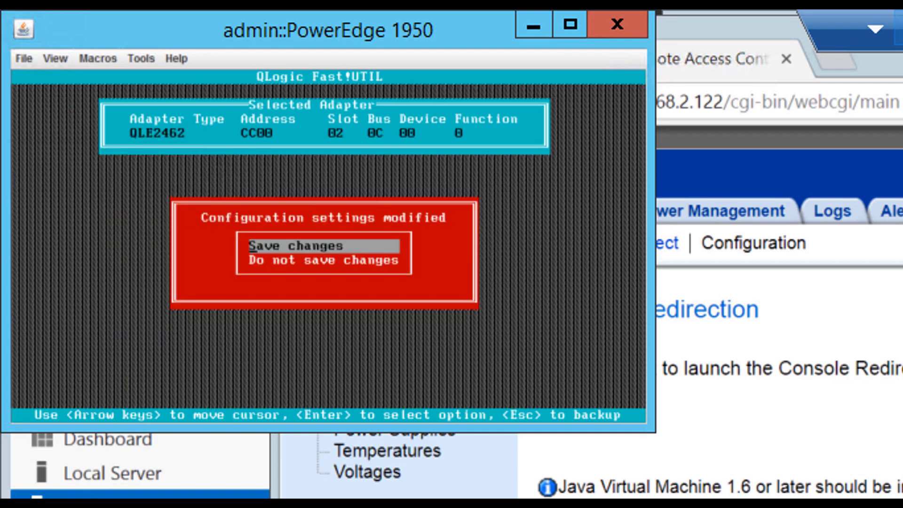
key("Return")
key("Return")
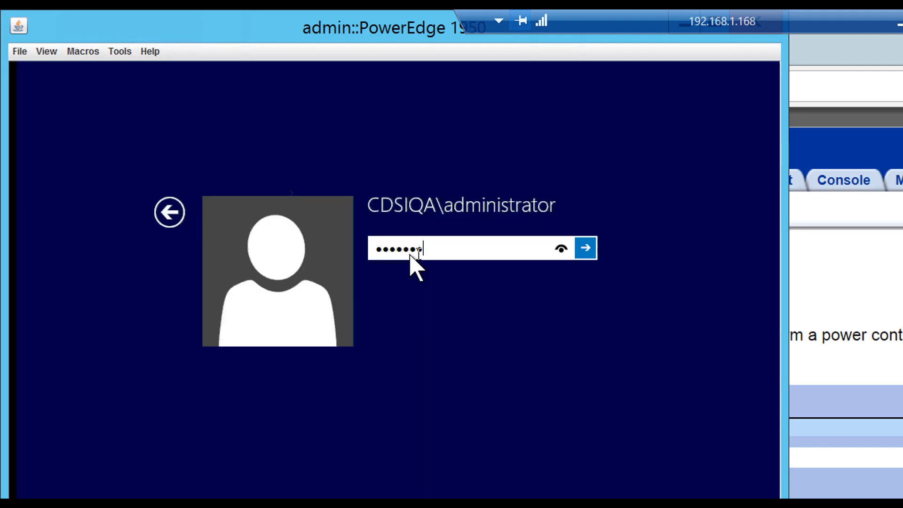
Sign in and check the new disks under Disk drives in Computer Management's Device Manager
key("Return")
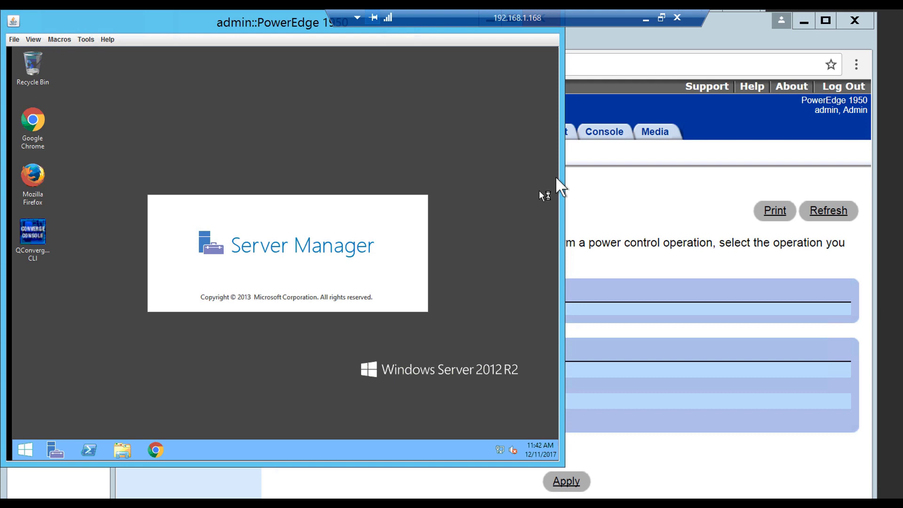
left_click(510, 108)
left_click(473, 147)
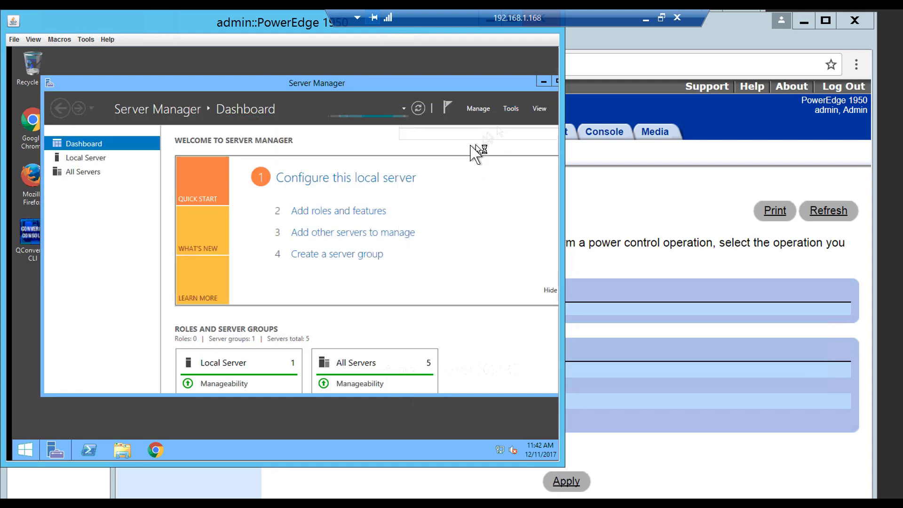
left_click(75, 172)
double_click(178, 123)
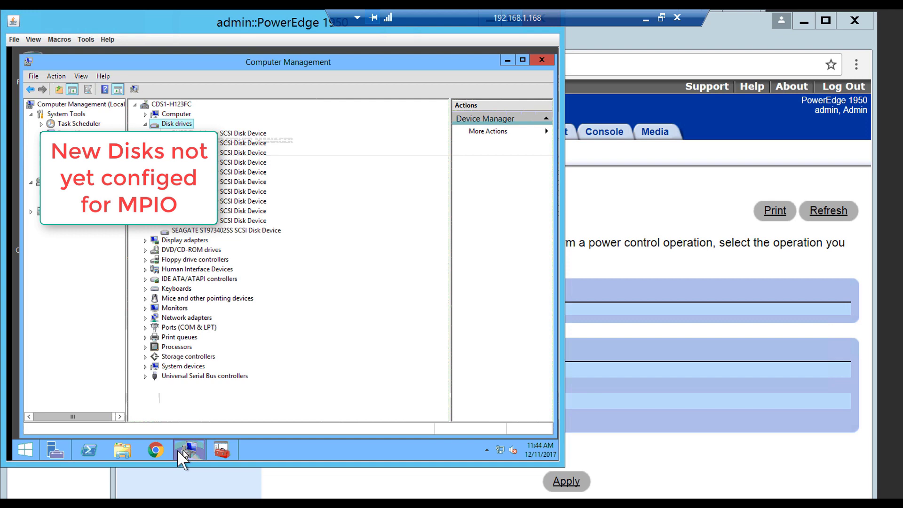
Add the PURE FlashArray hardware ID in MPIO Discover Multi-Paths and accept the reboot
left_click(177, 450)
left_click(510, 108)
left_click(440, 234)
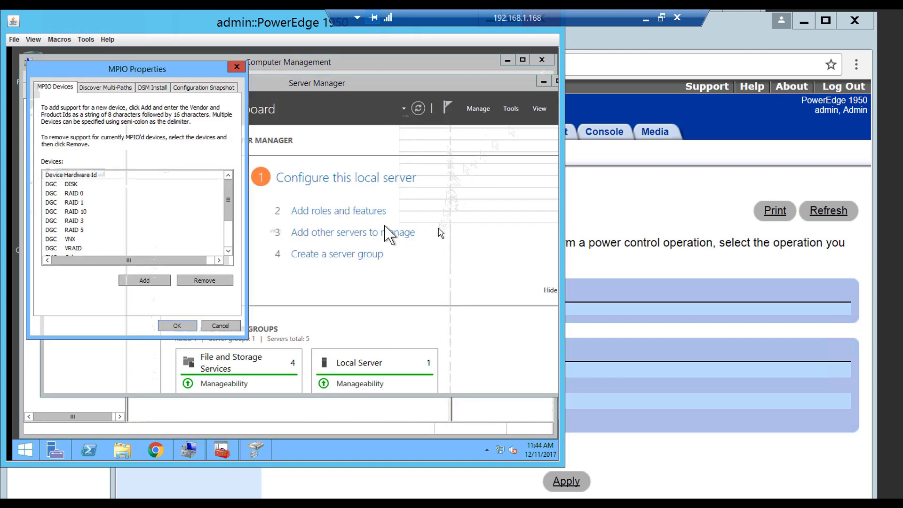
left_click(104, 88)
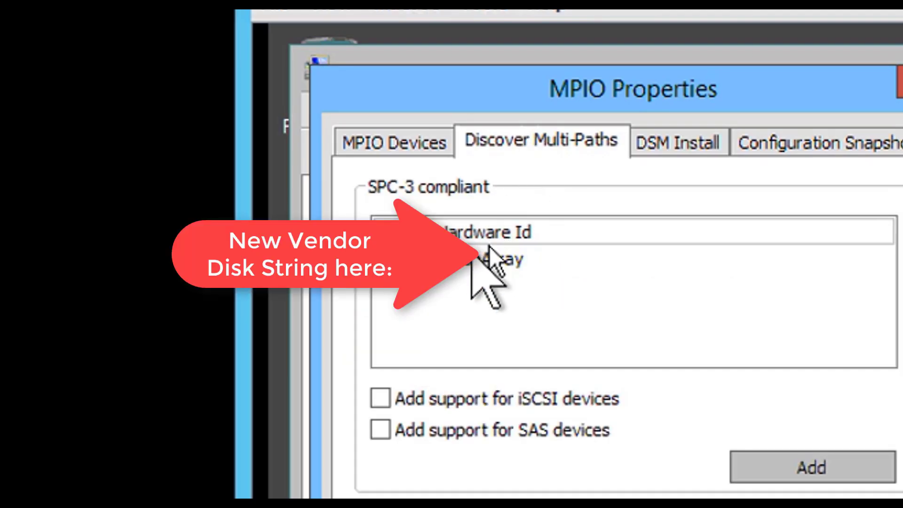
left_click(485, 261)
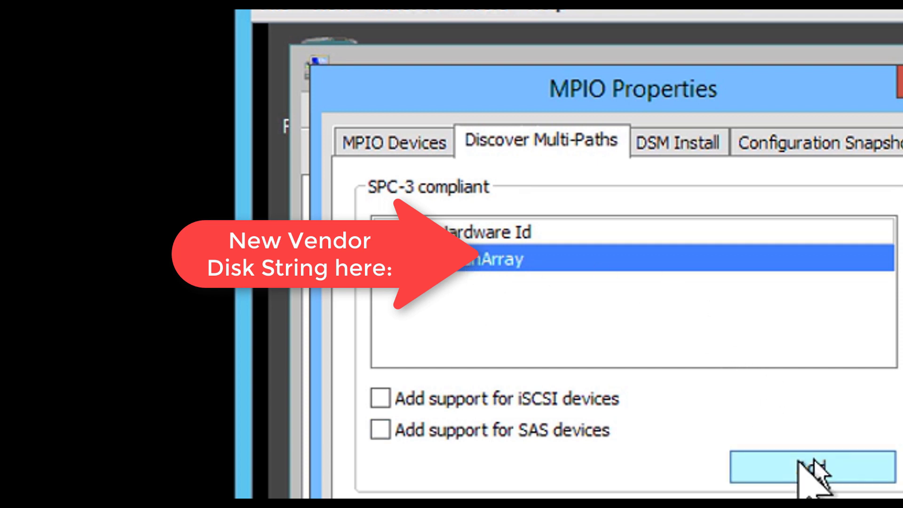
left_click(802, 466)
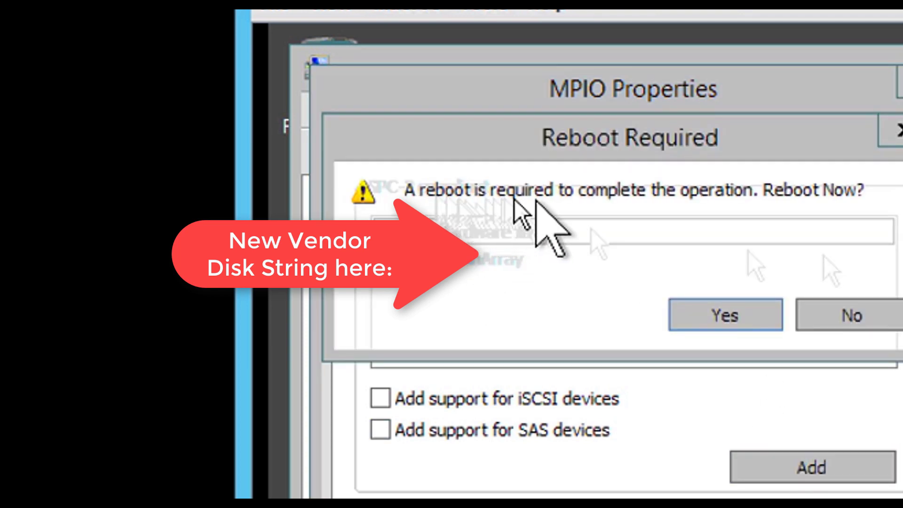
left_click(732, 313)
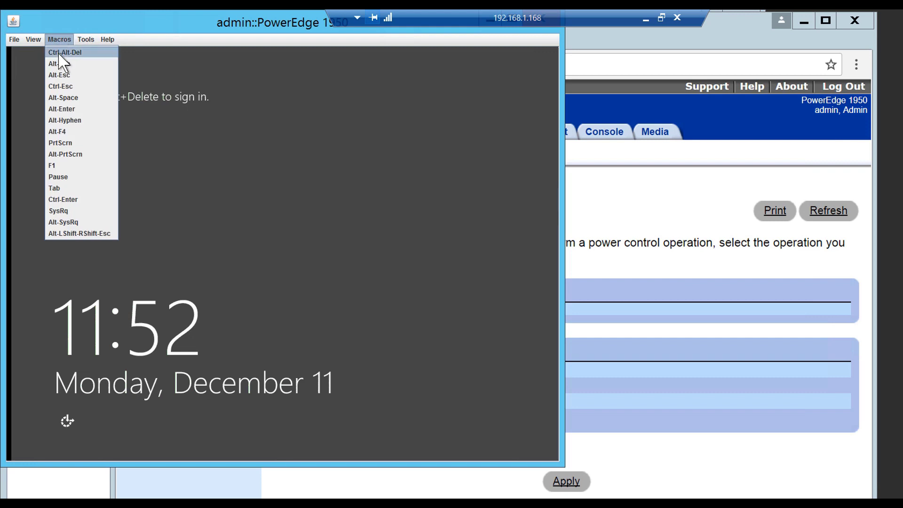
Send Ctrl-Alt-Del, sign in with the account password, and launch Computer Management from Tools
left_click(63, 52)
type("********")
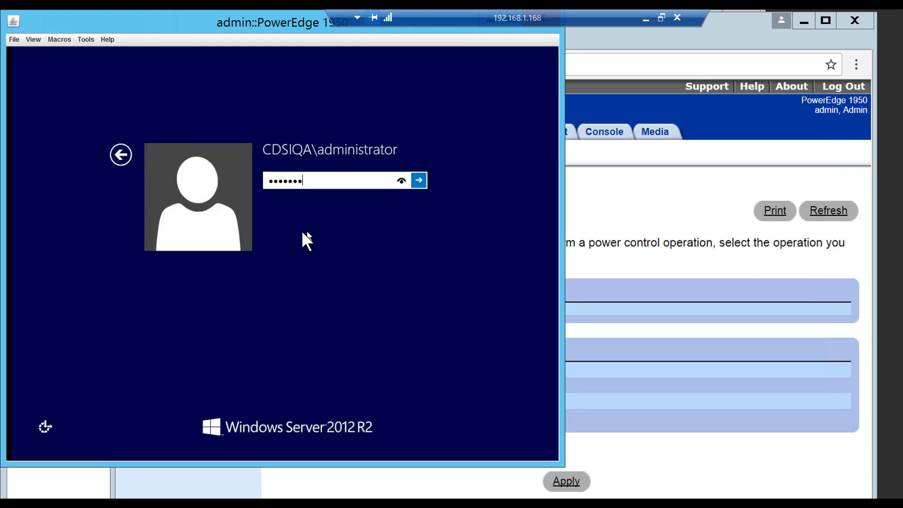
key("Return")
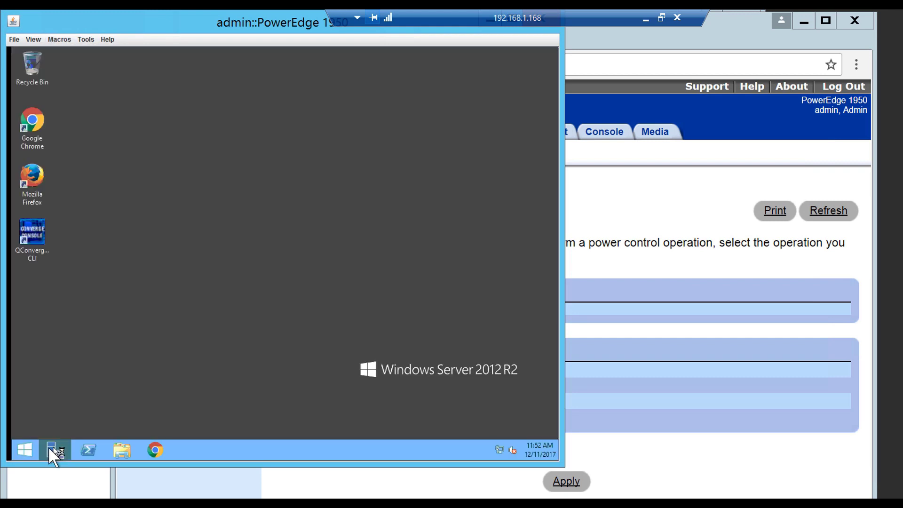
left_click(510, 108)
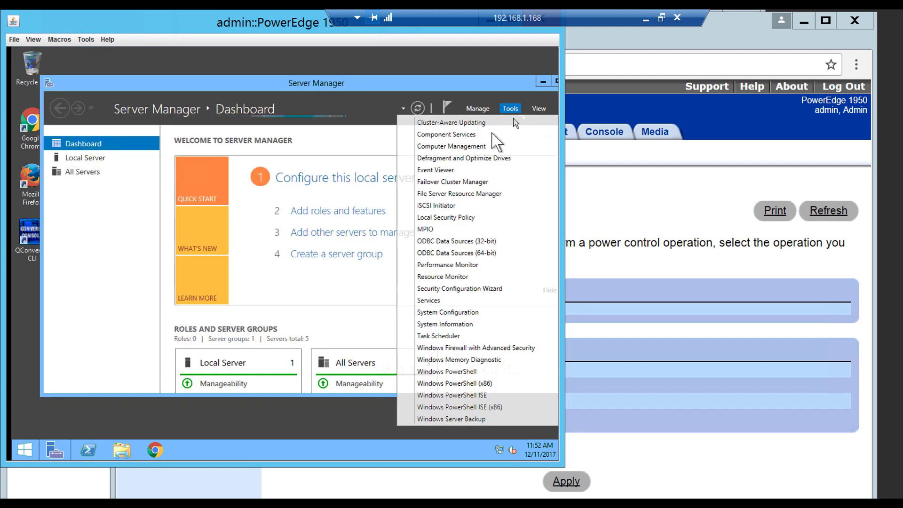
left_click(485, 146)
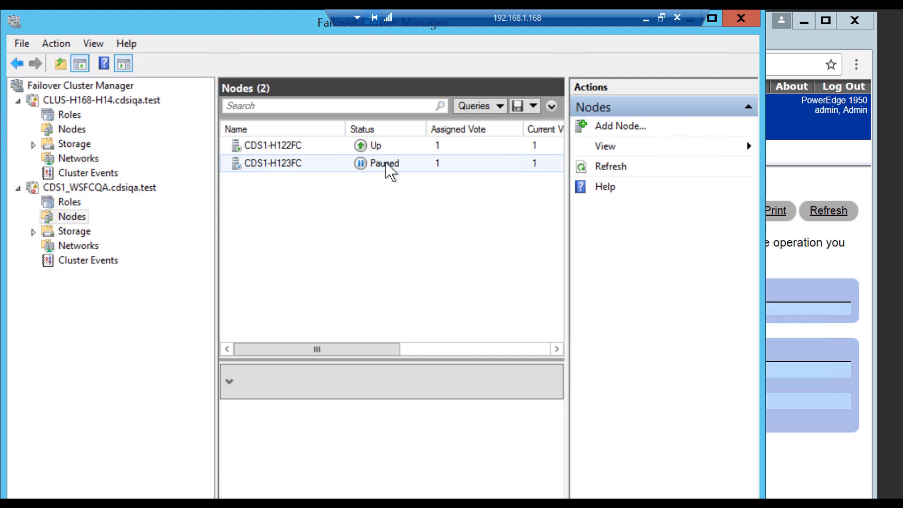
Resume node CDS1-H123FC with Fail Roles Back so it returns to Up
left_click(386, 165)
key("shift+F10")
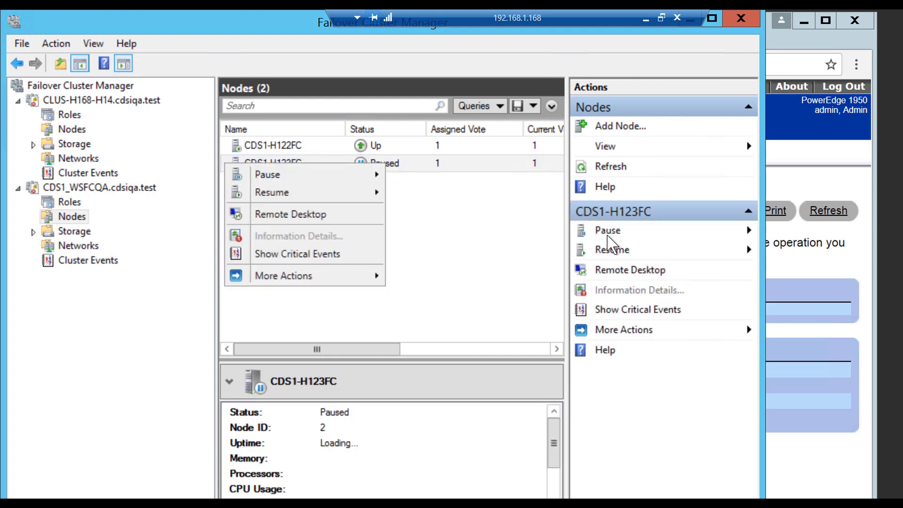
key("Escape")
left_click(612, 250)
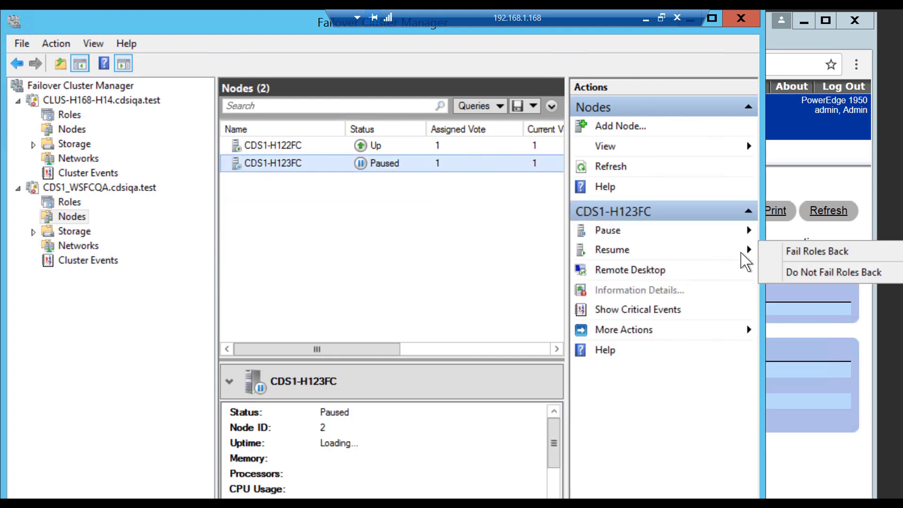
left_click(802, 256)
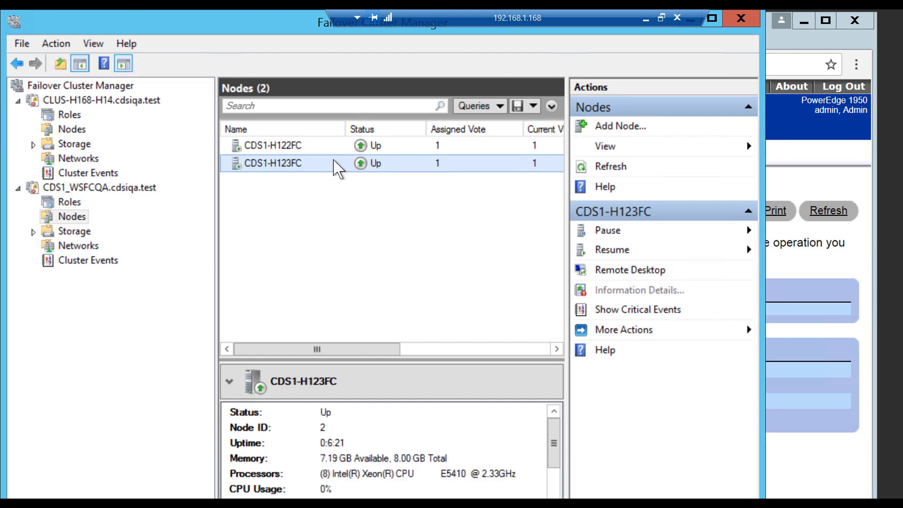